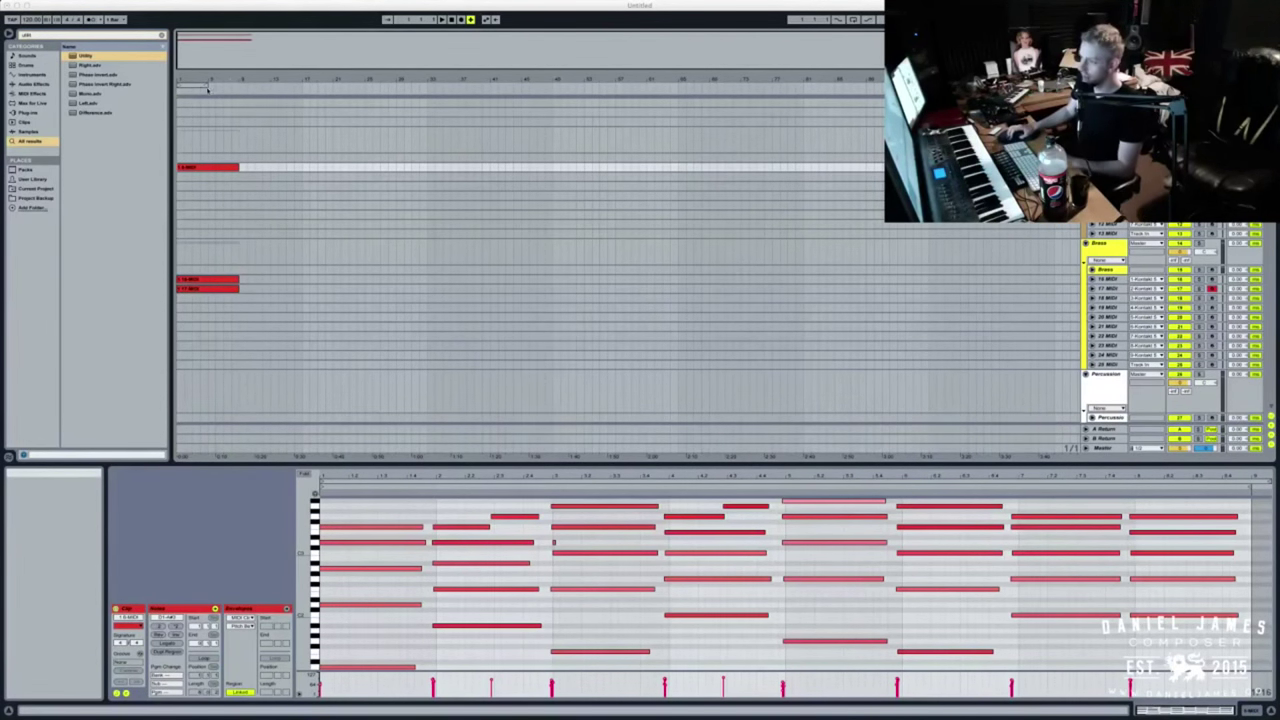
Extend the arrangement loop to bar 9, where the red MIDI clips end, and play it back
drag(208, 88, 239, 86)
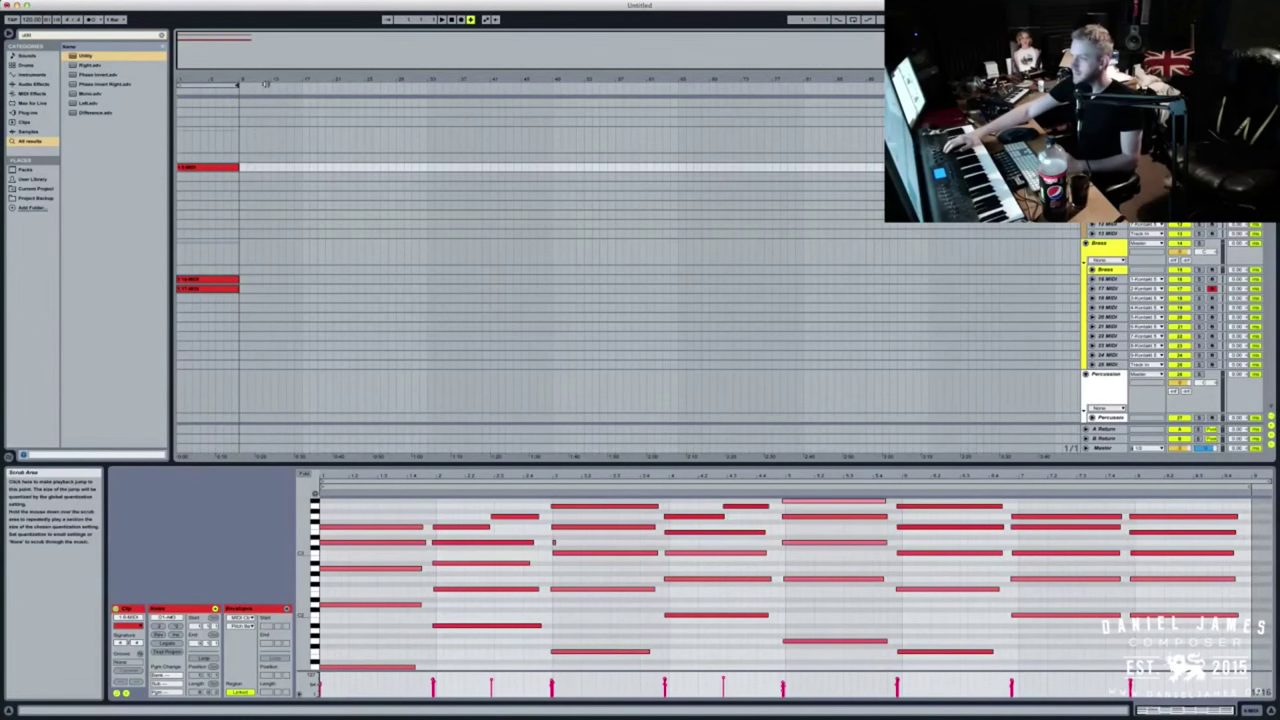
key(space)
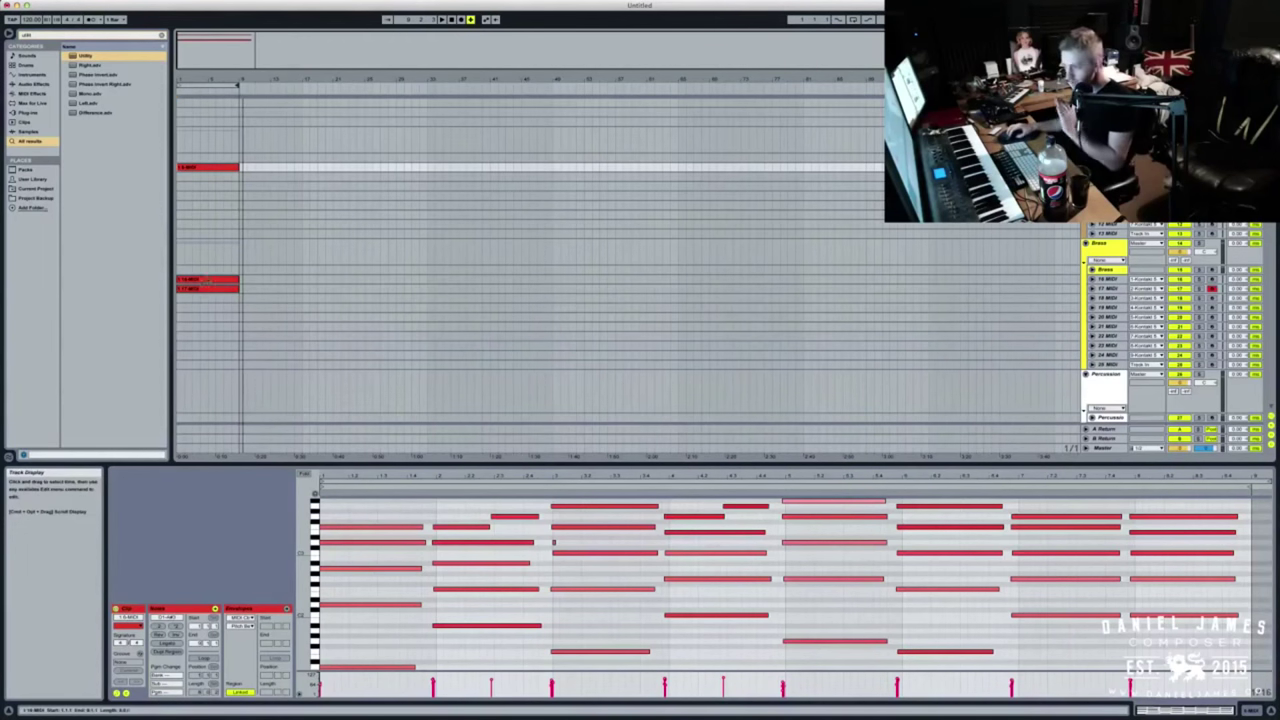
Solo the 16 MIDI brass track, play back its chord clip, and arm the track for recording
click(202, 283)
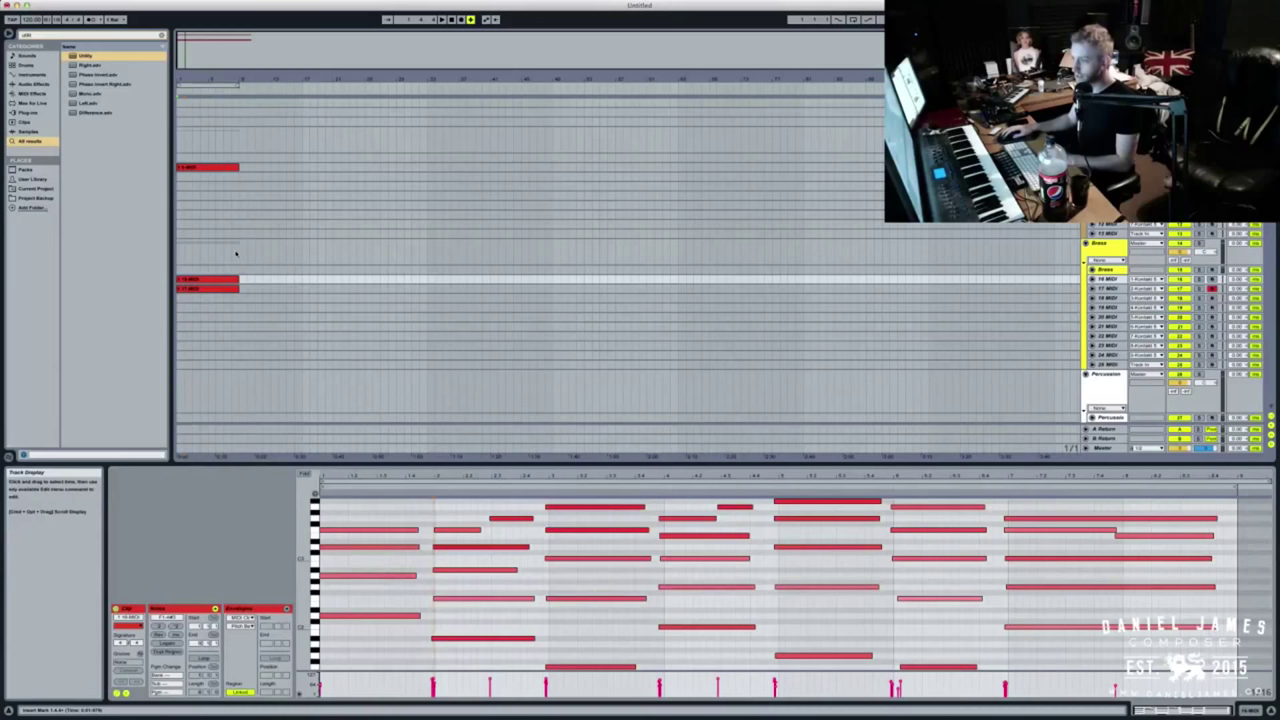
click(434, 289)
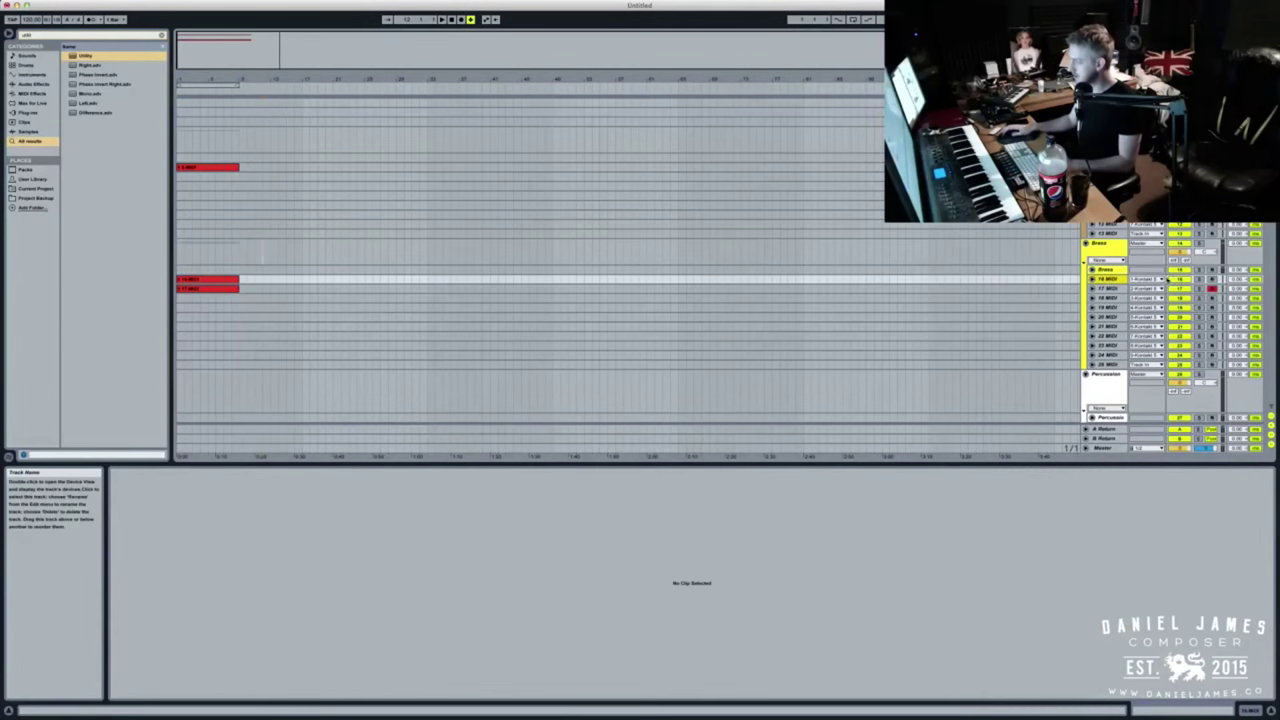
click(1200, 279)
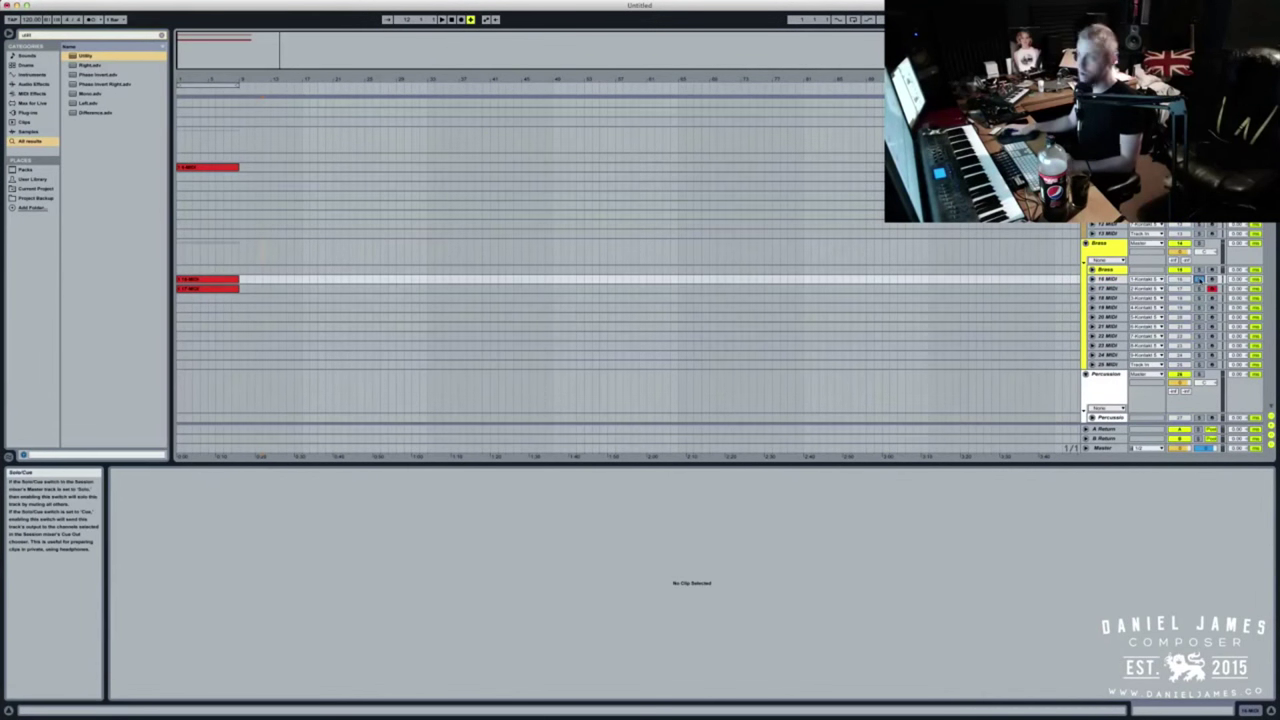
click(236, 289)
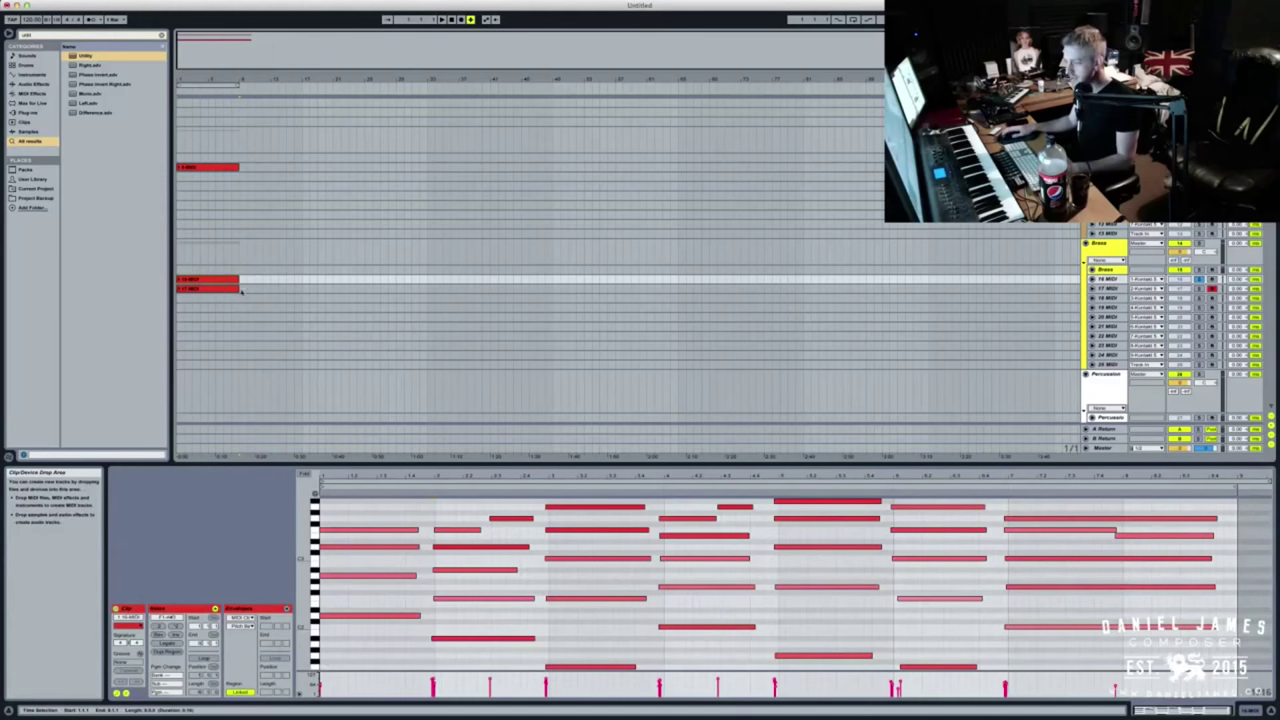
key(space)
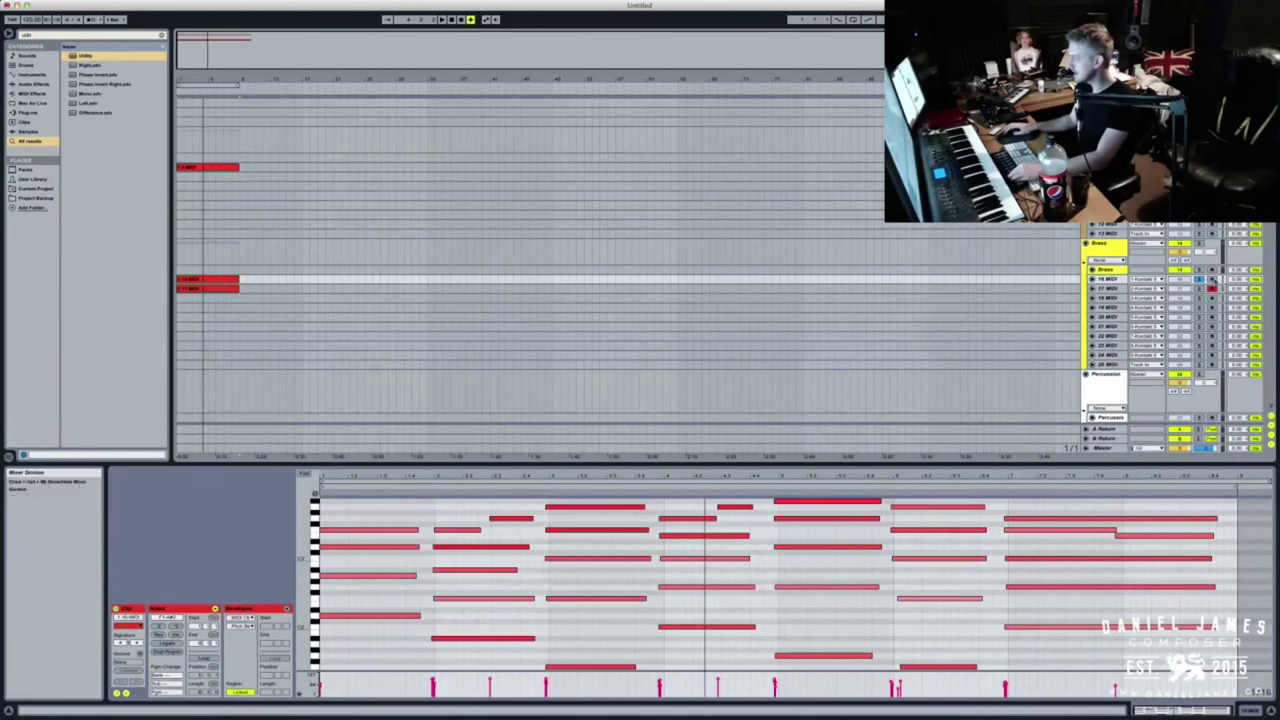
click(1213, 280)
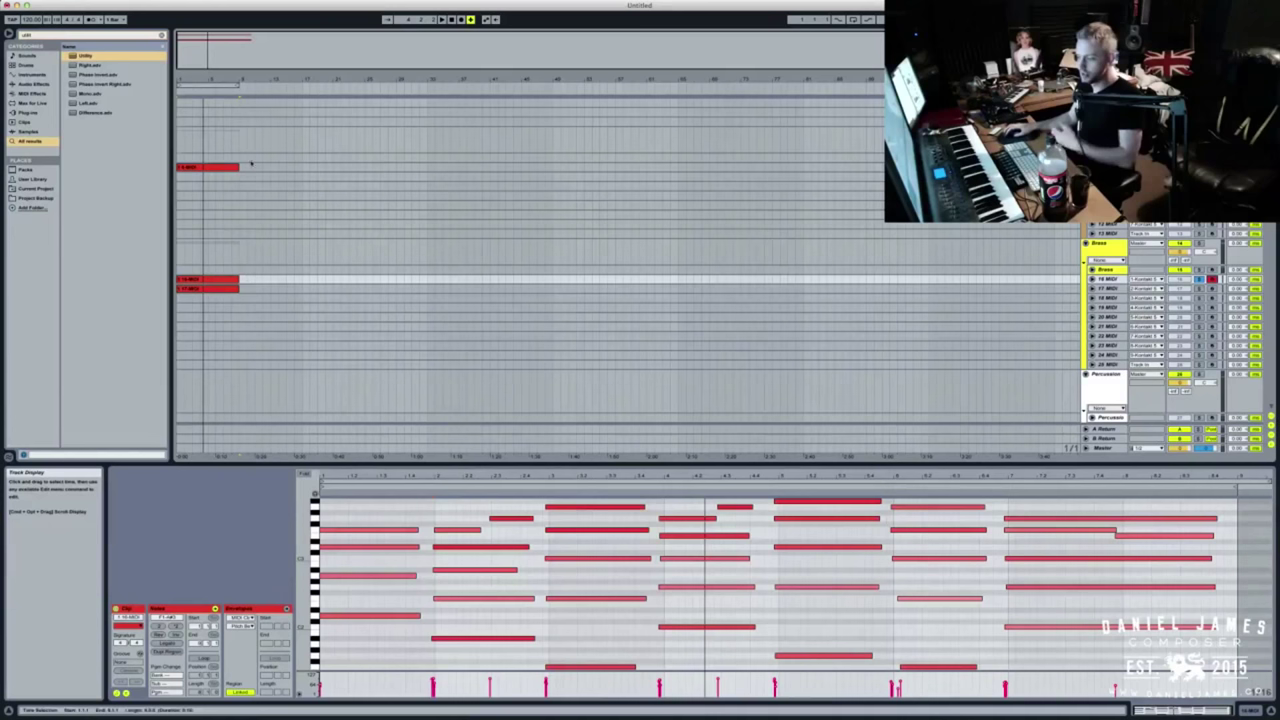
Show the brass clip's envelope editor with MIDI Ctrl as the device and 1 - Modulation as the control
click(244, 609)
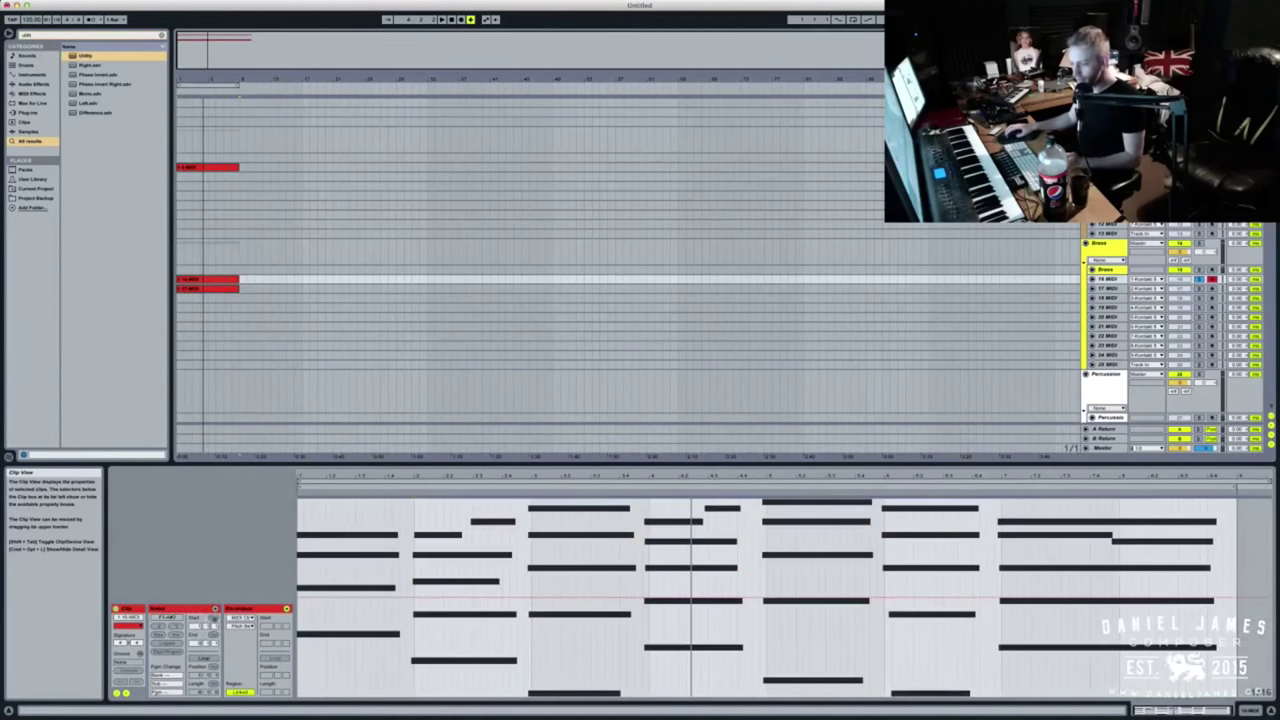
click(190, 609)
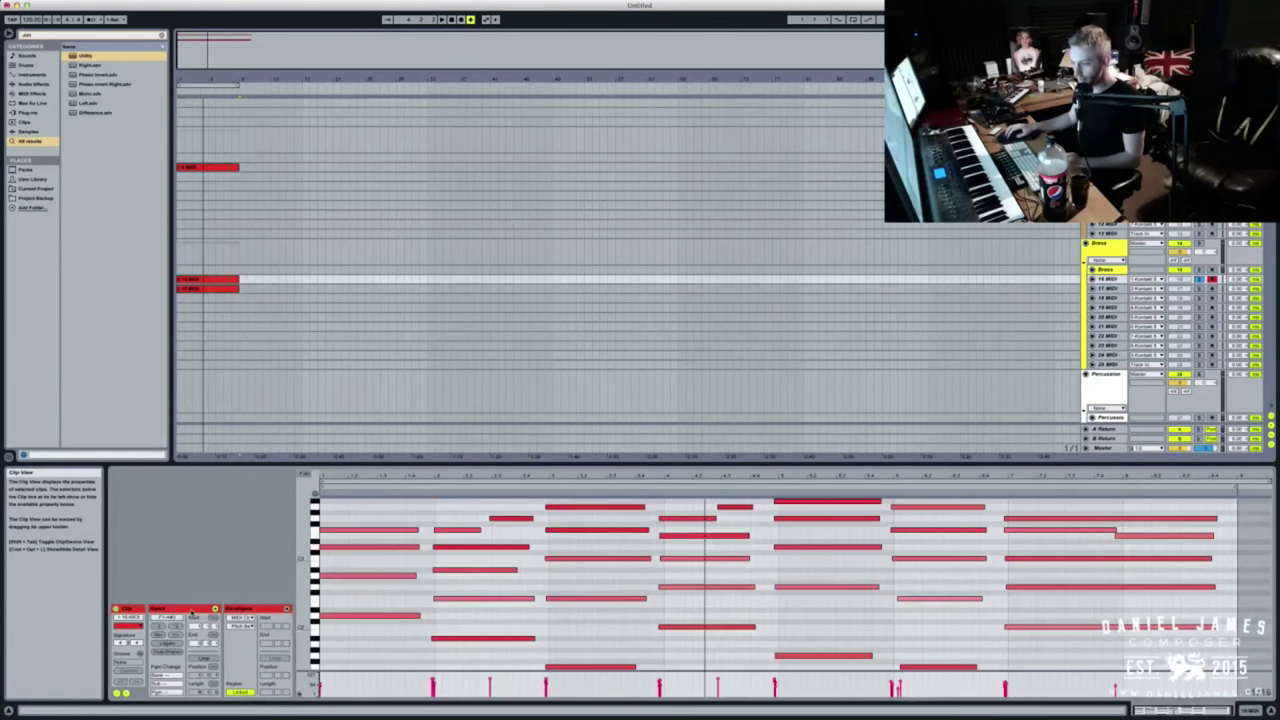
click(126, 691)
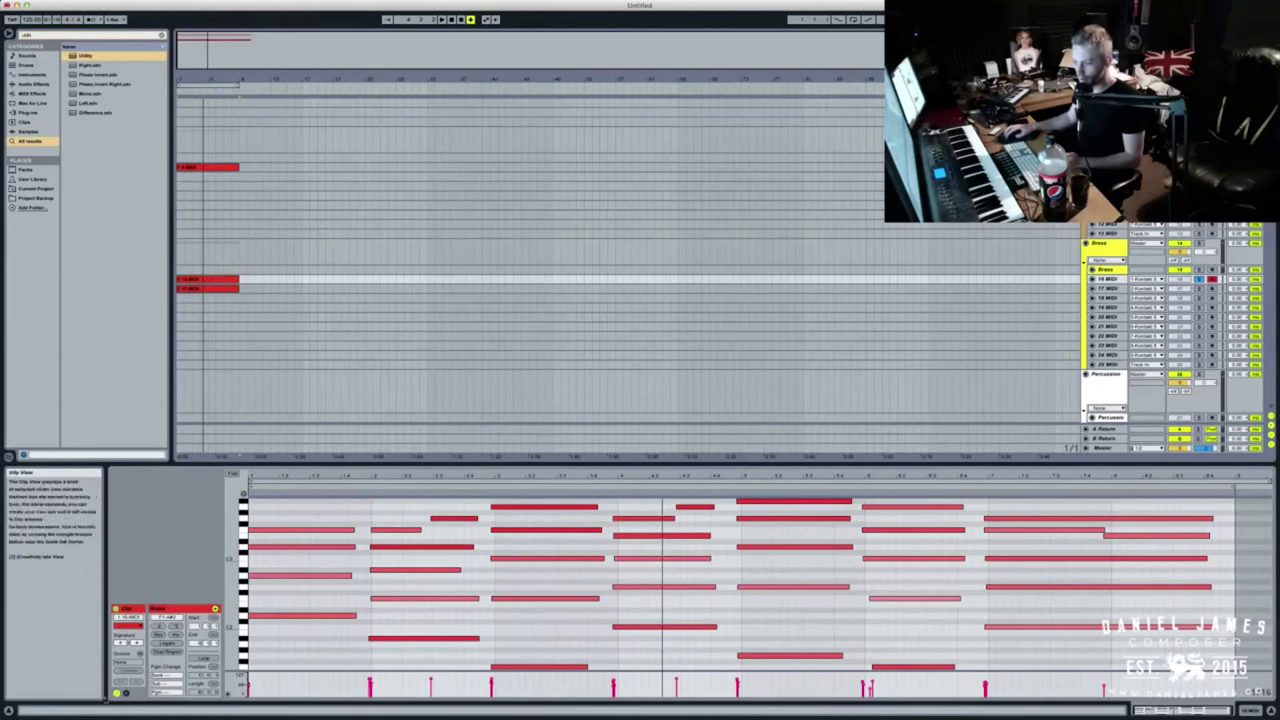
click(126, 691)
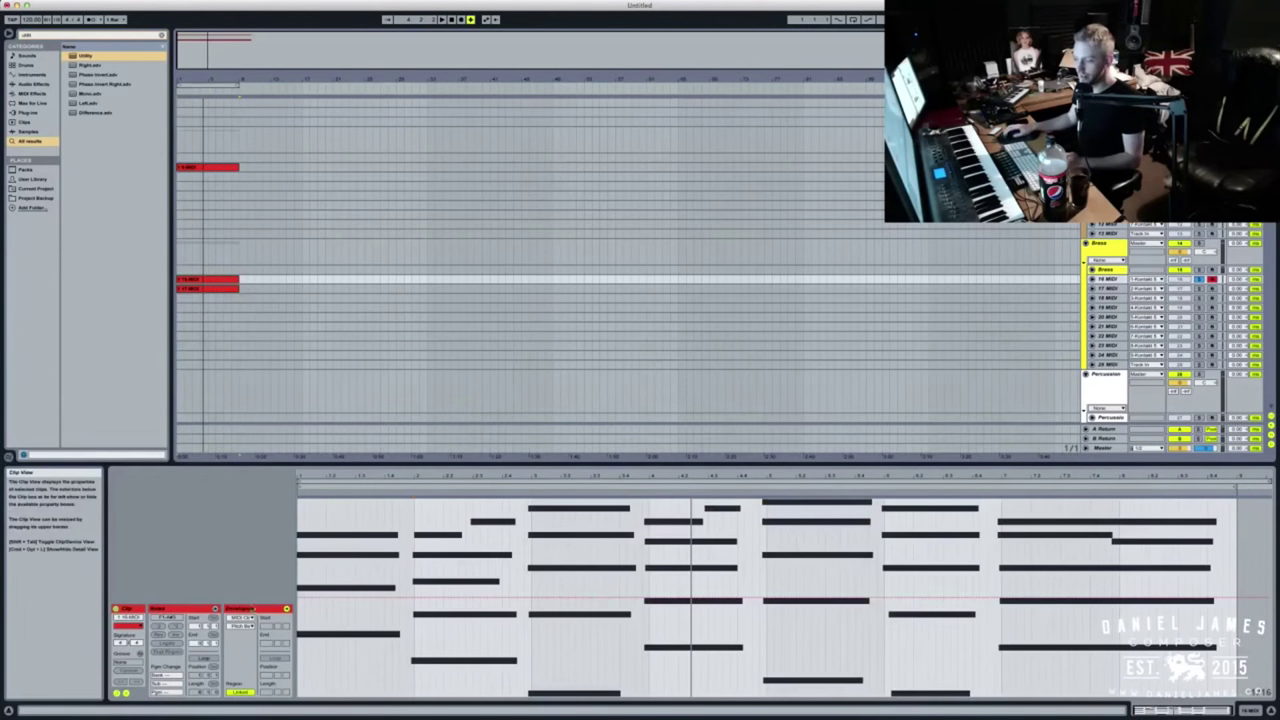
click(245, 619)
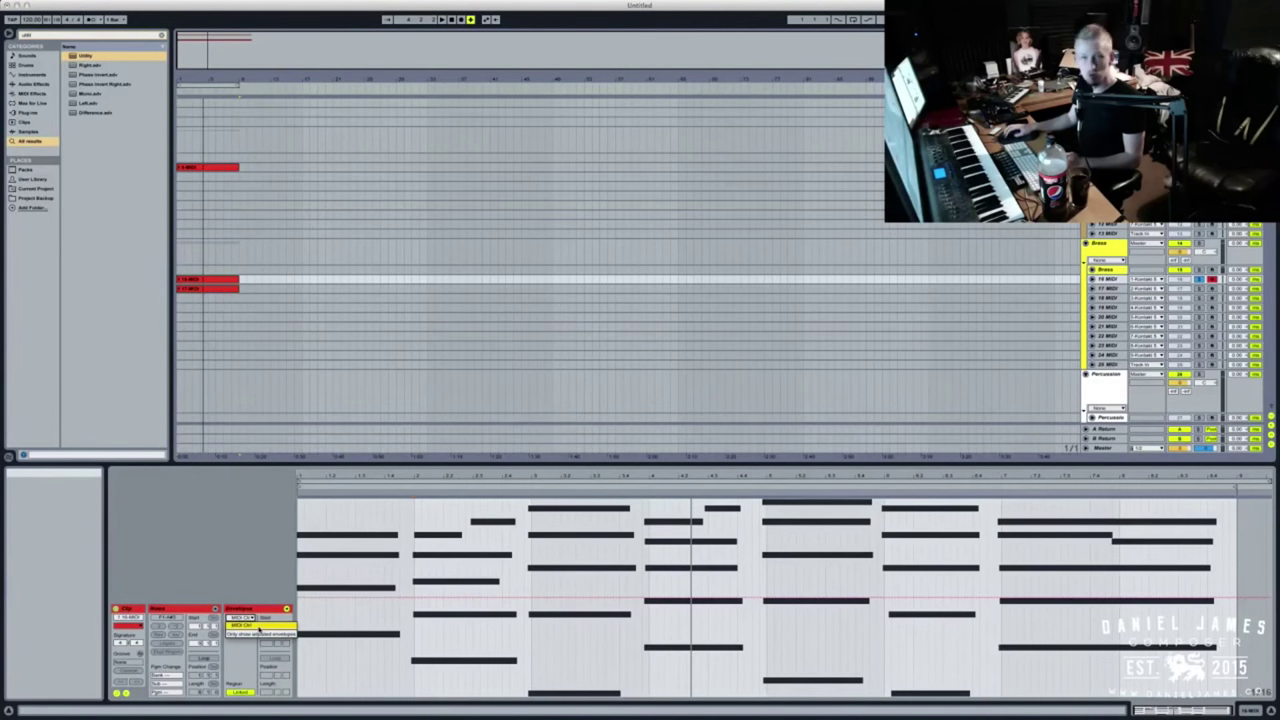
click(247, 626)
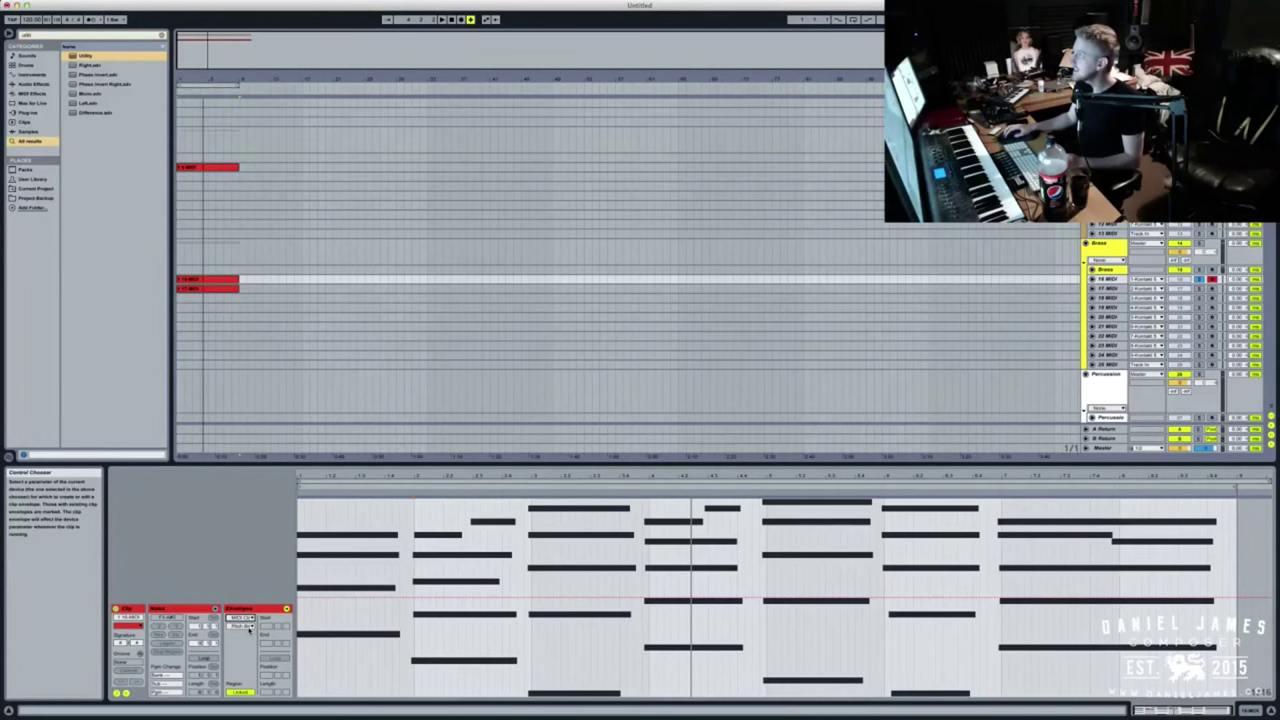
click(242, 626)
click(249, 630)
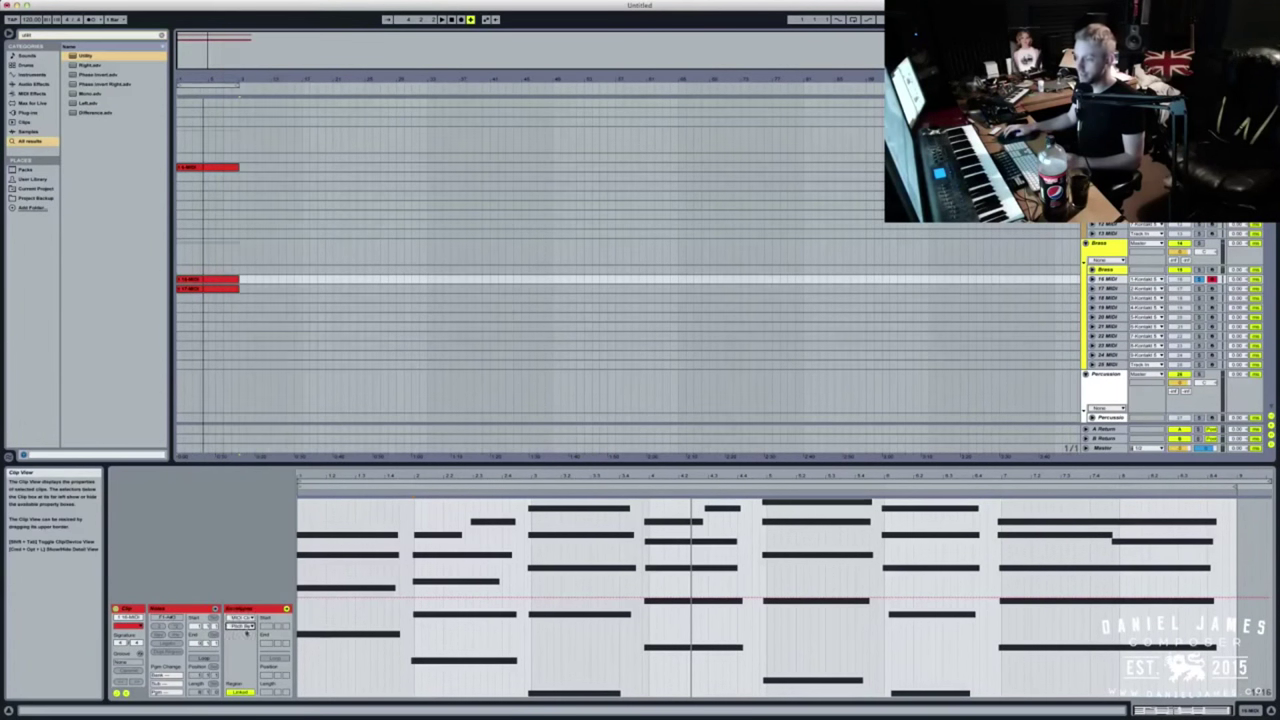
click(246, 627)
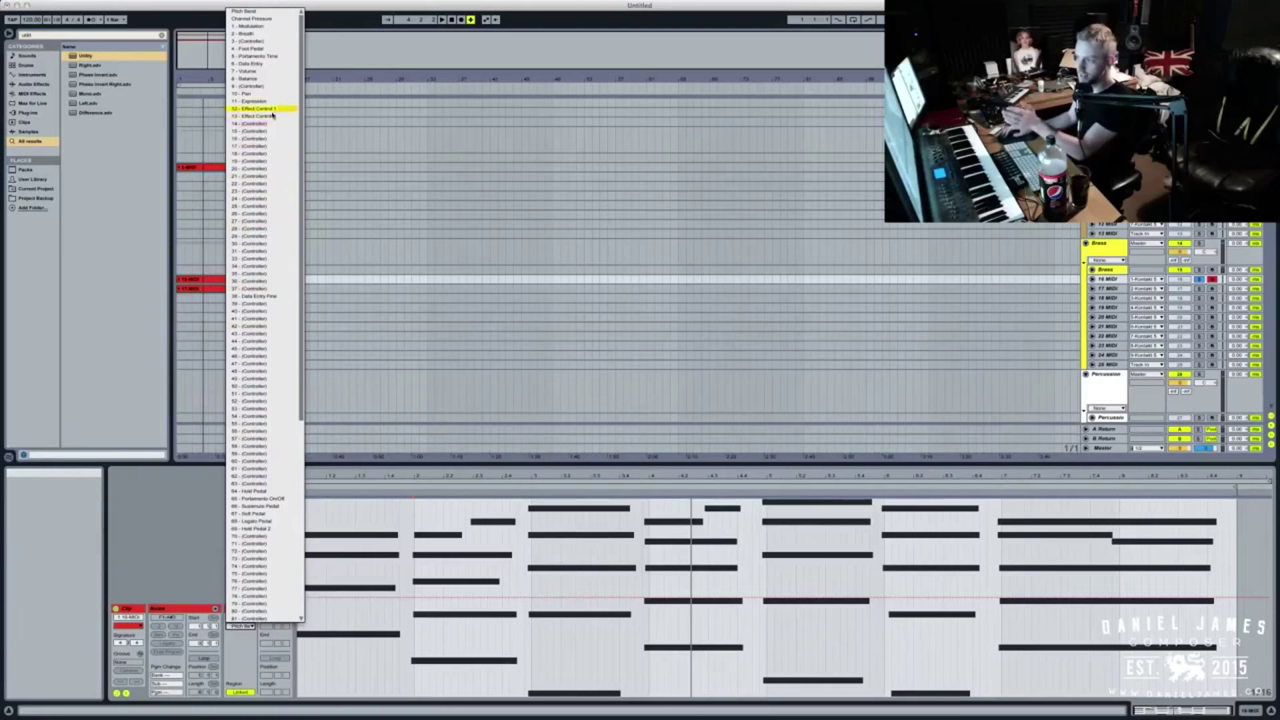
scroll(268, 70, down, 8)
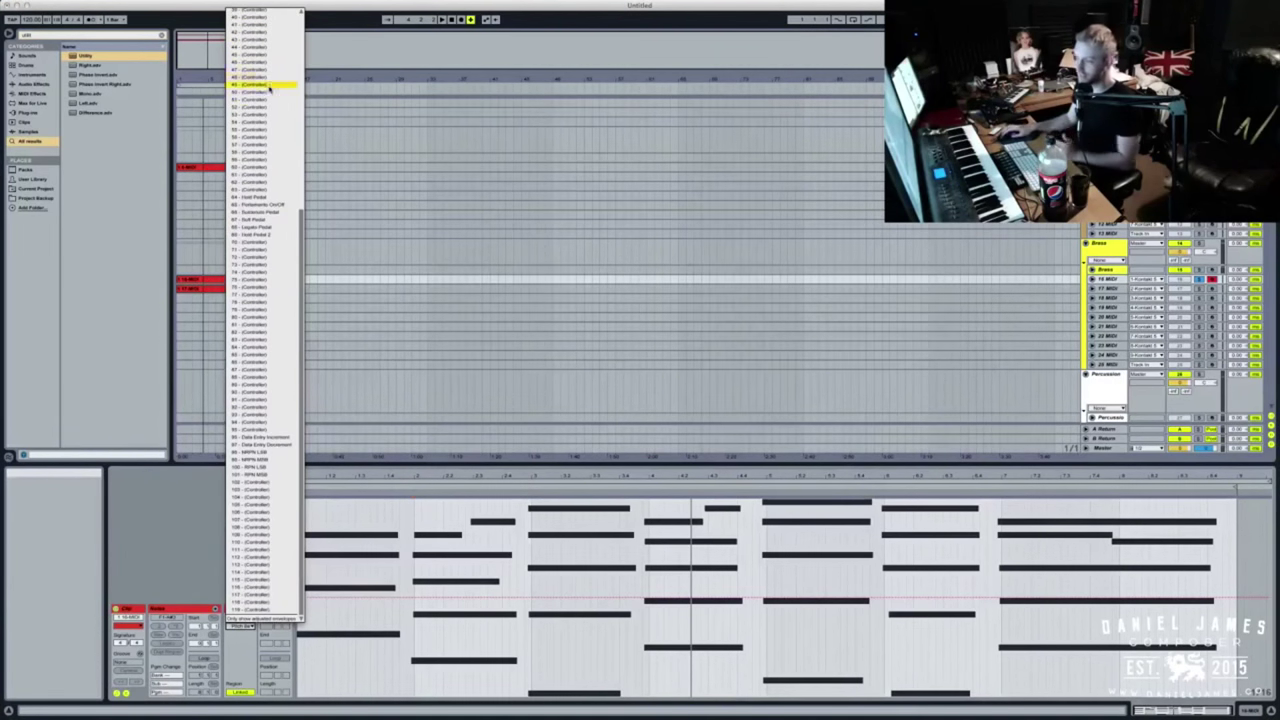
scroll(267, 413, up, 6)
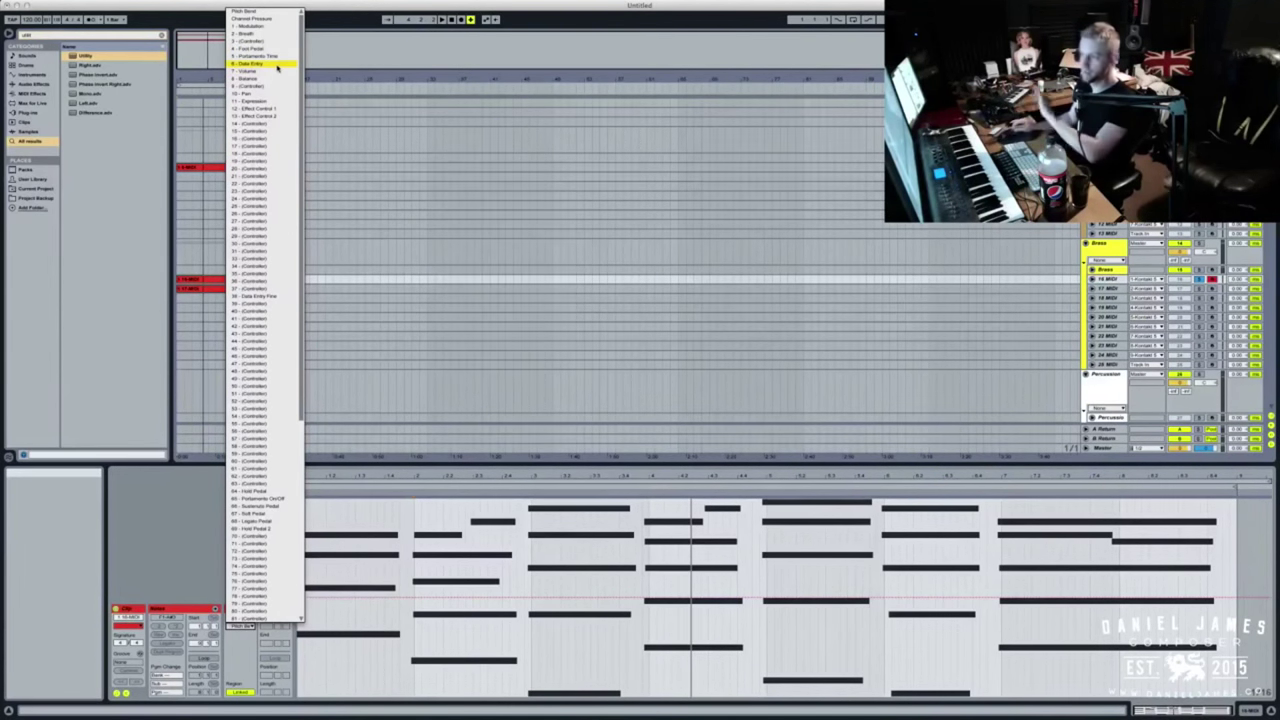
click(264, 27)
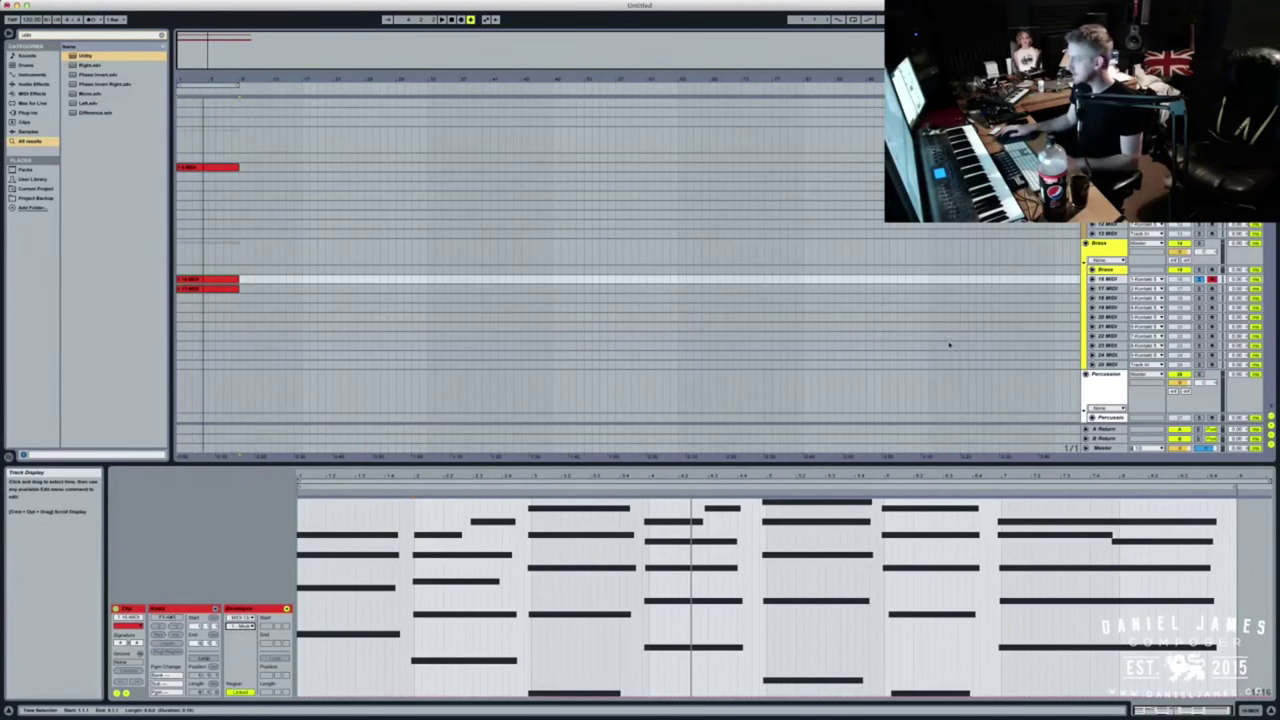
Audition the brass clip with a flat modulation envelope at several heights, finishing at a level near the minimum
key(space)
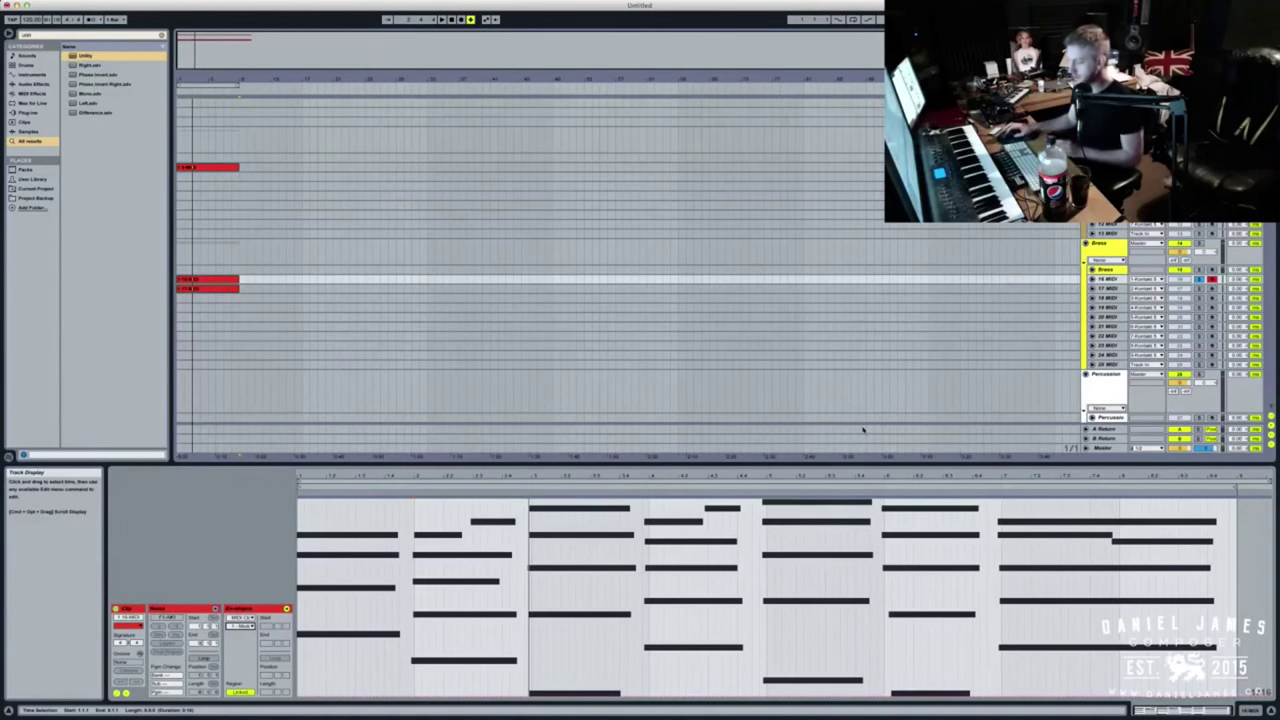
click(582, 620)
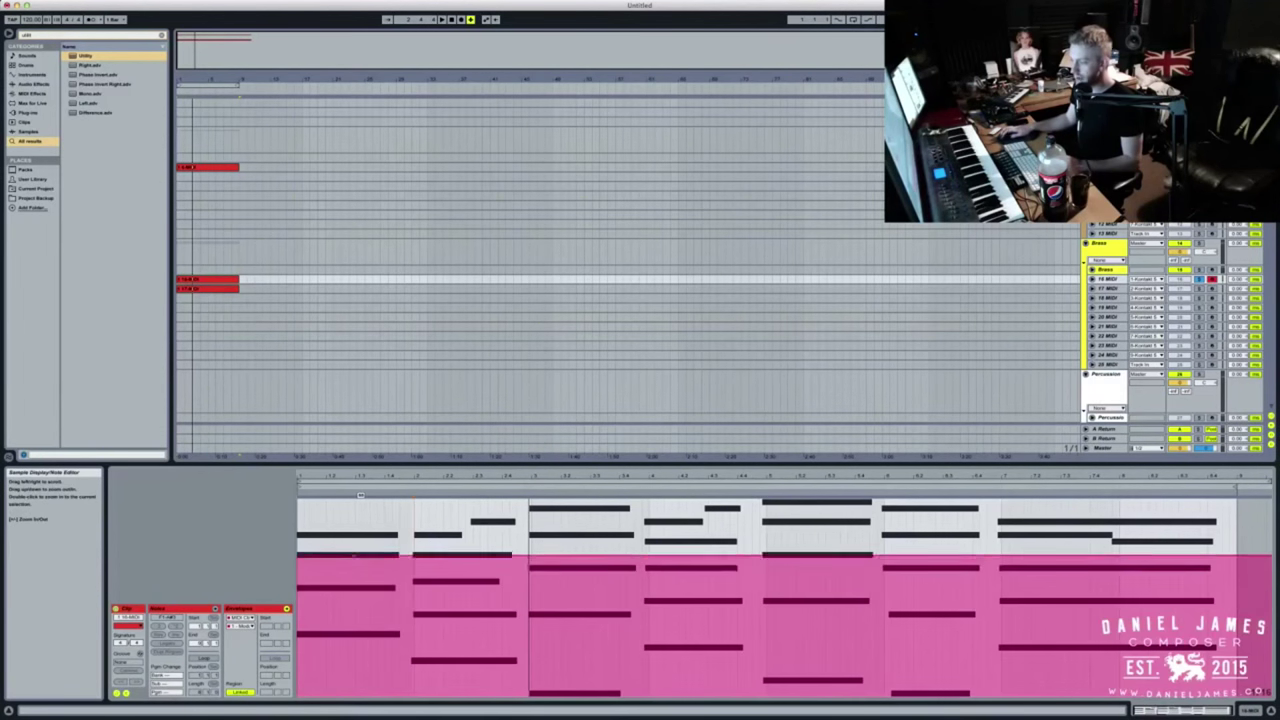
drag(380, 495, 326, 597)
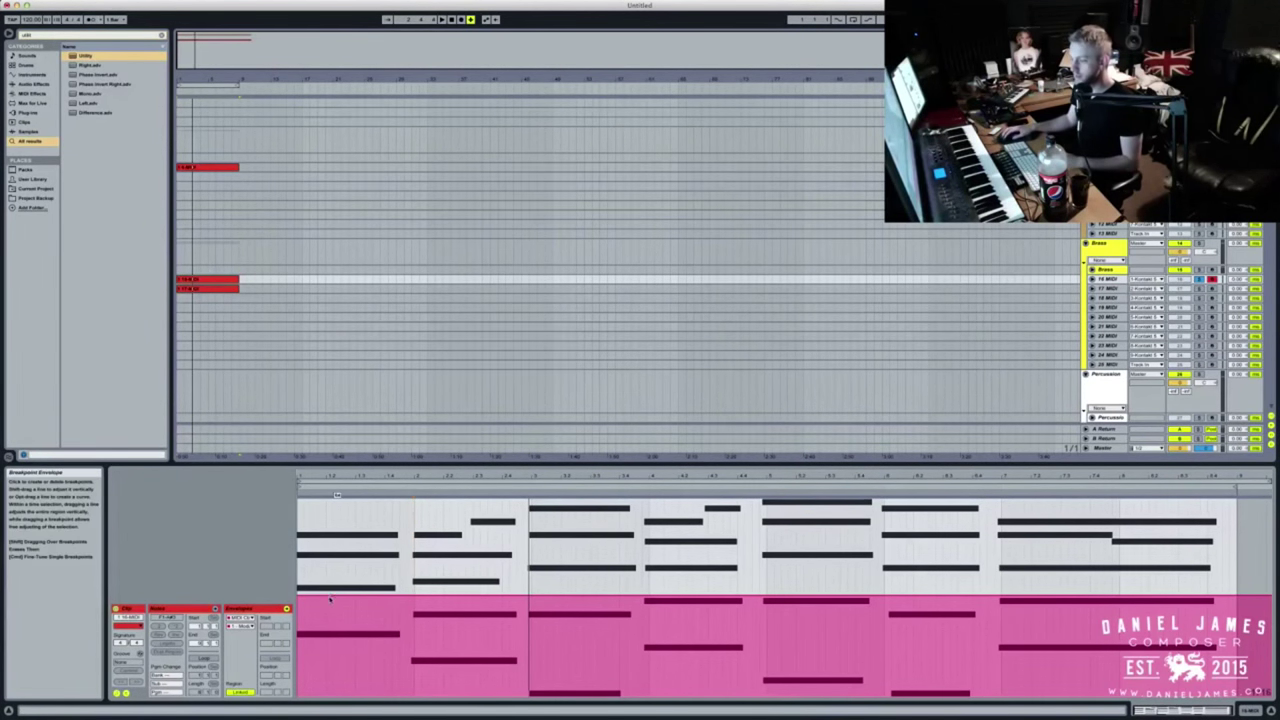
drag(330, 597, 330, 688)
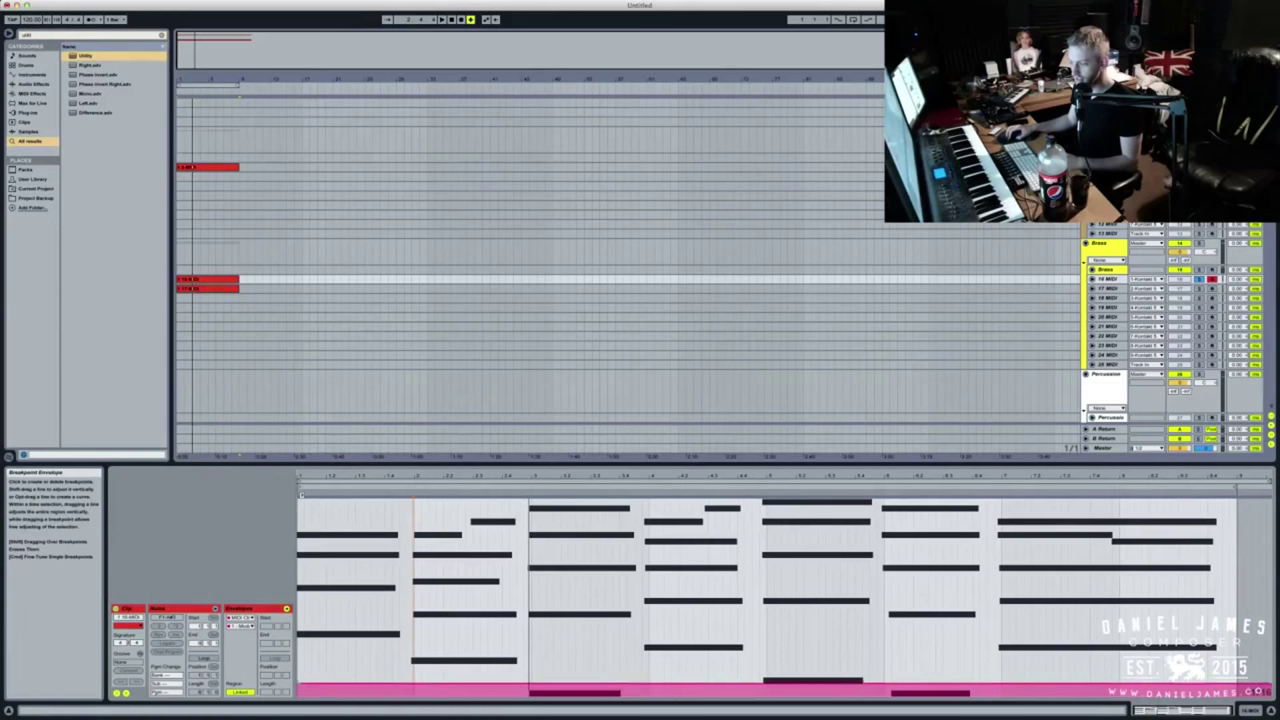
drag(301, 685, 301, 679)
key(space)
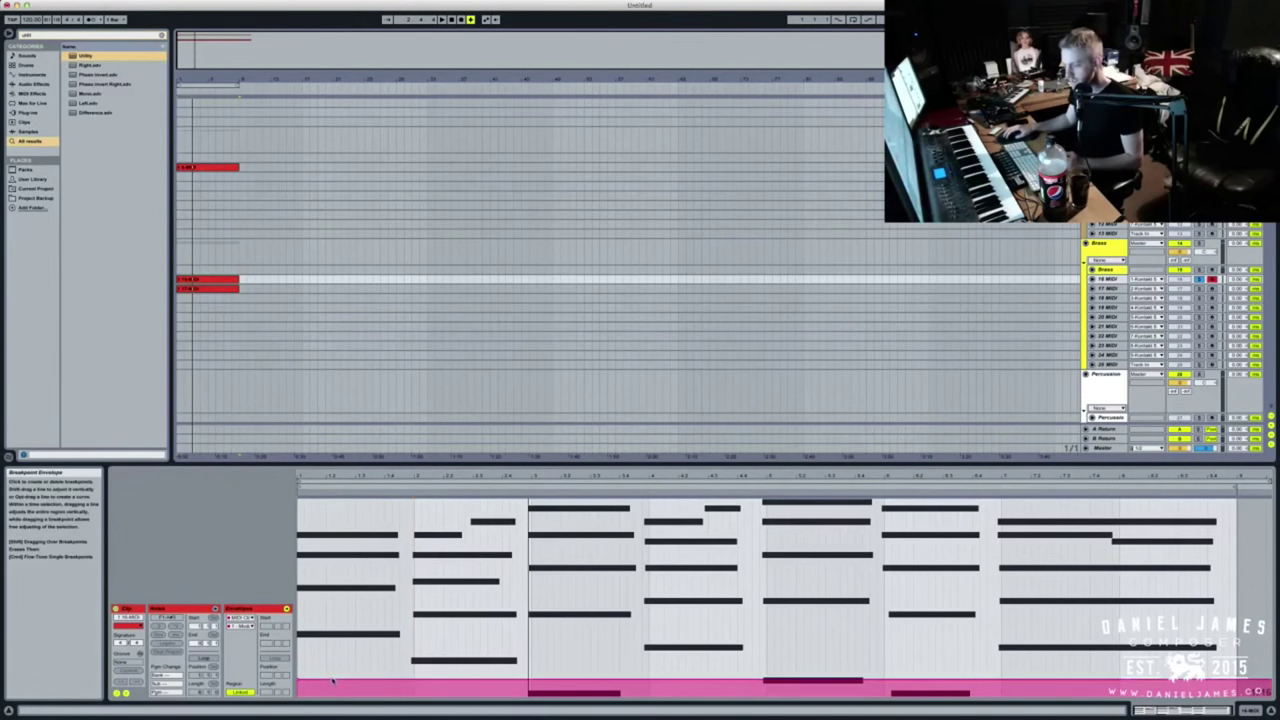
Shape the brass modulation envelope with peaks at bars 2 and 4, dips at bars 3 and 5, and an uneven rise to maximum at bar 9, and play it
drag(335, 680, 335, 657)
drag(341, 494, 409, 494)
drag(404, 599, 413, 605)
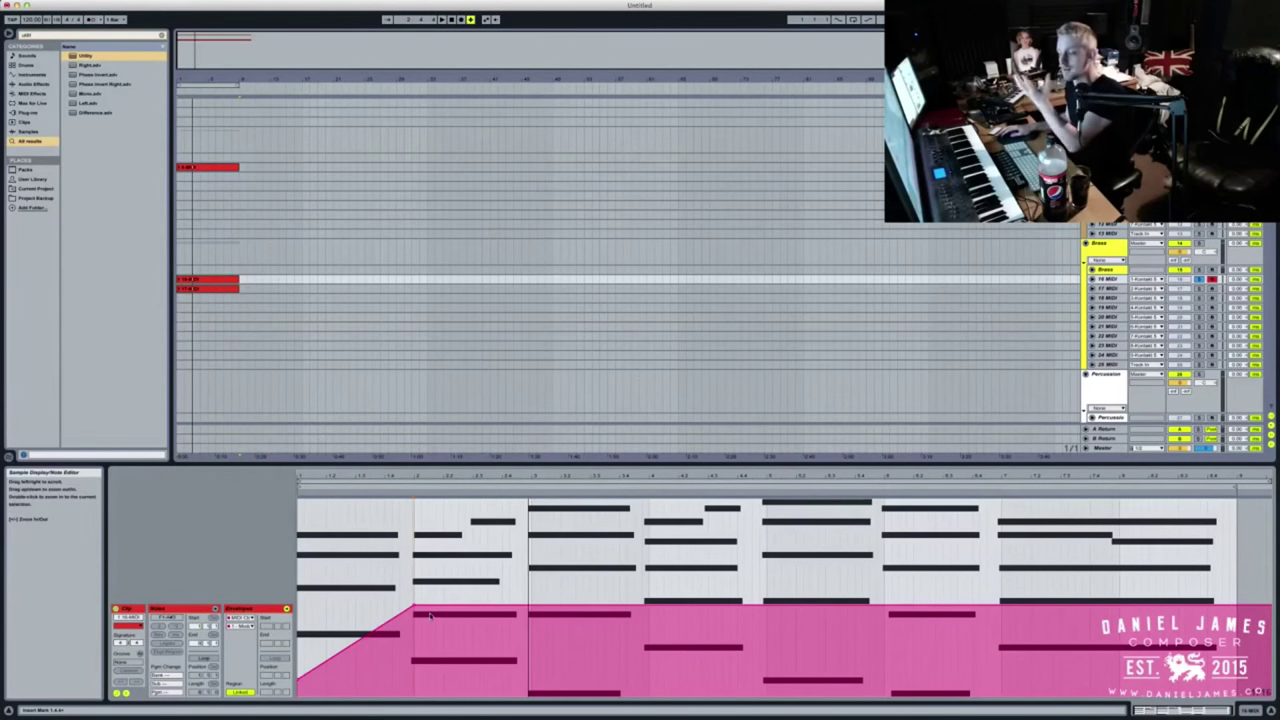
drag(431, 609, 562, 650)
drag(660, 650, 1218, 495)
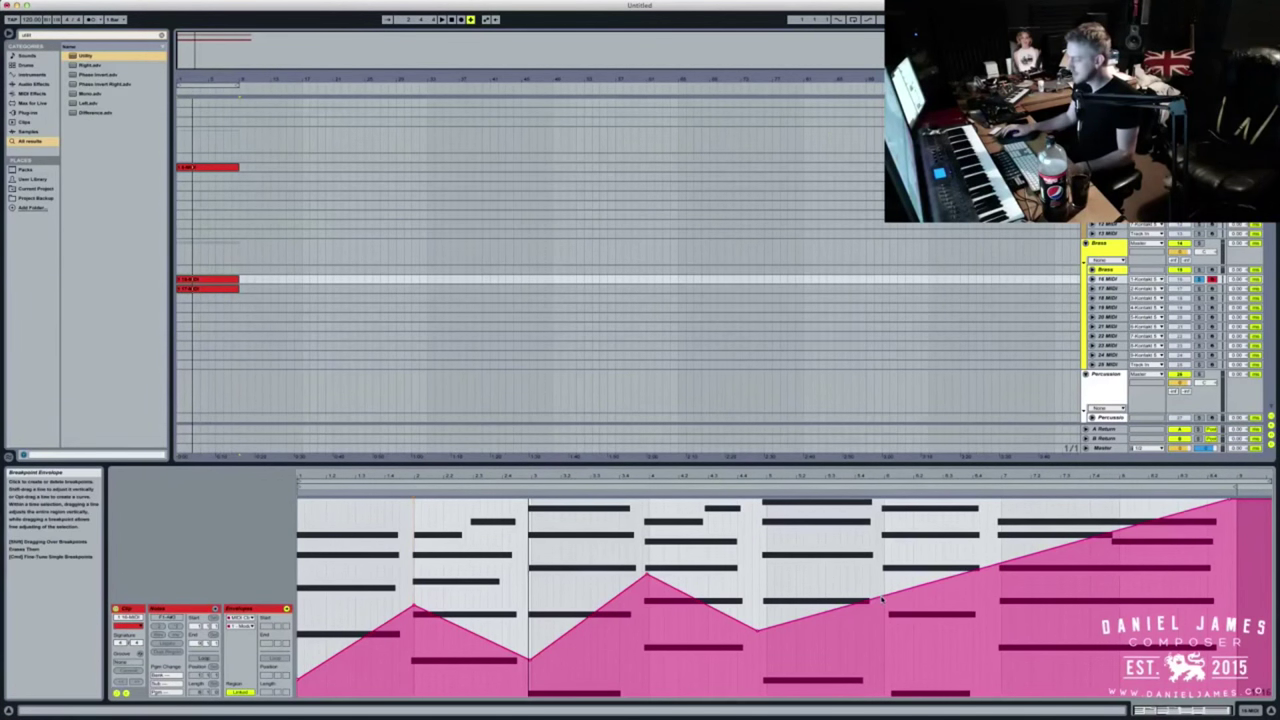
drag(884, 603, 886, 612)
drag(959, 588, 1005, 568)
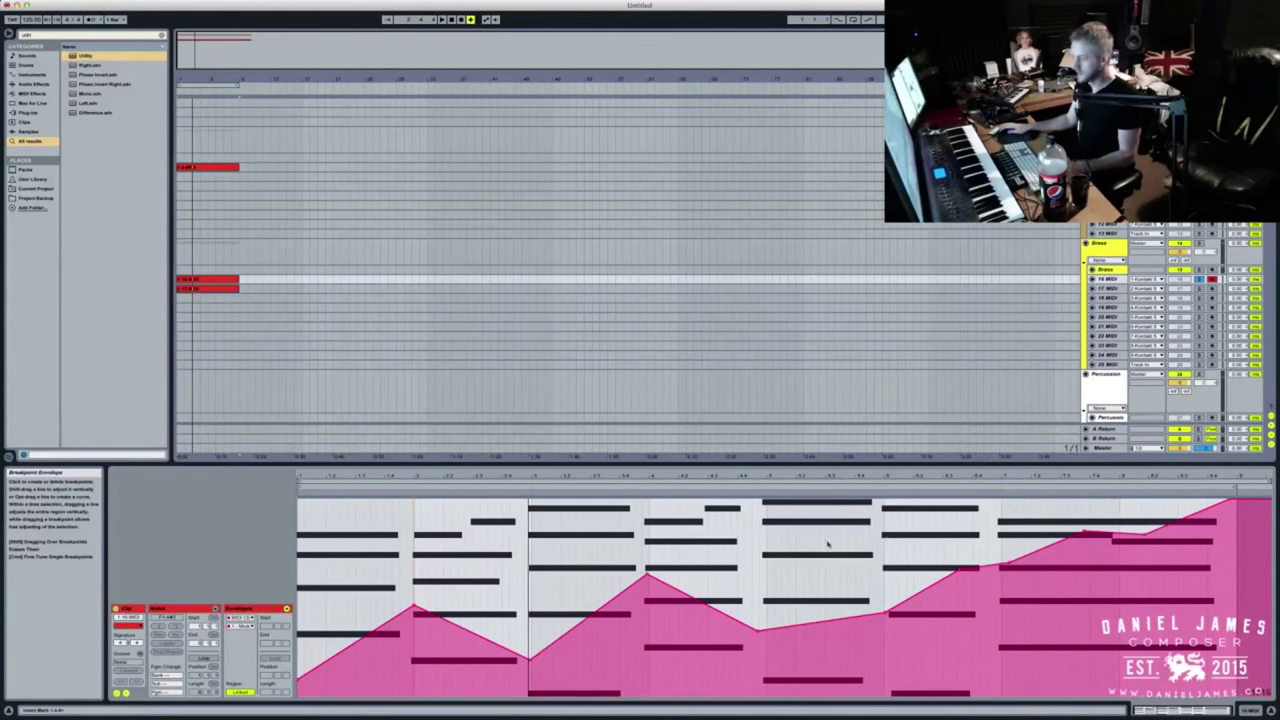
key(space)
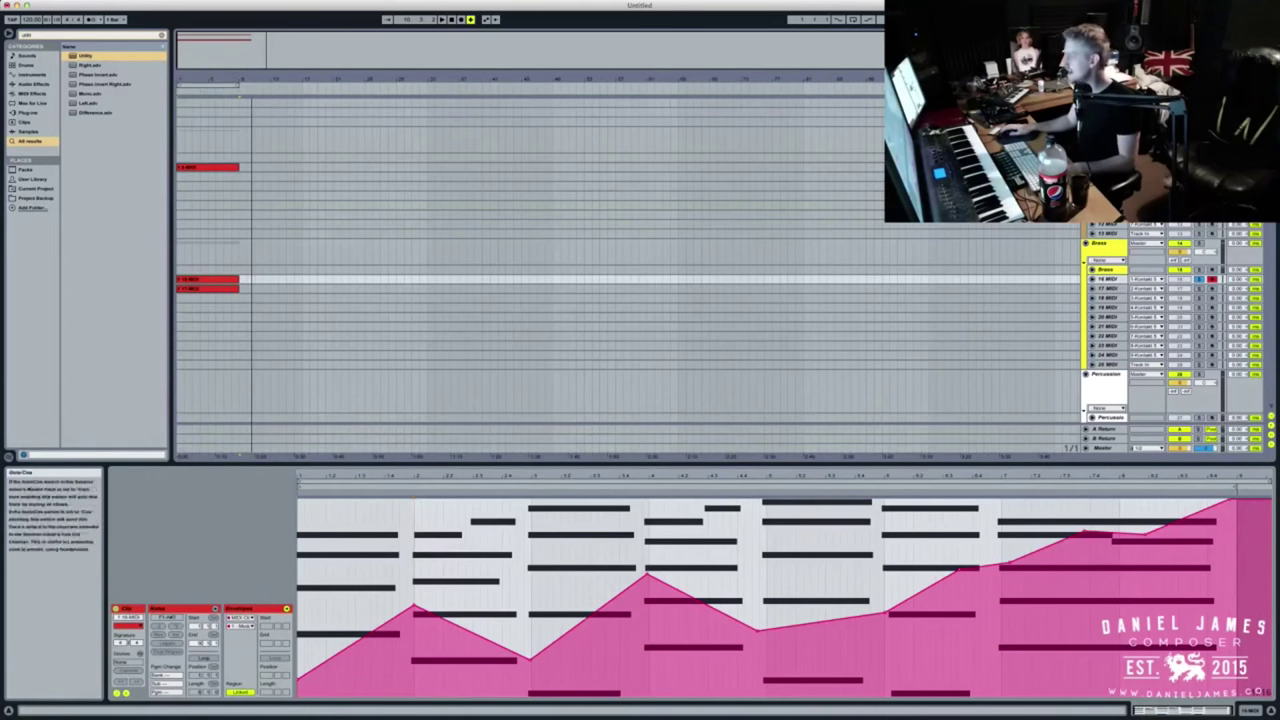
key(space)
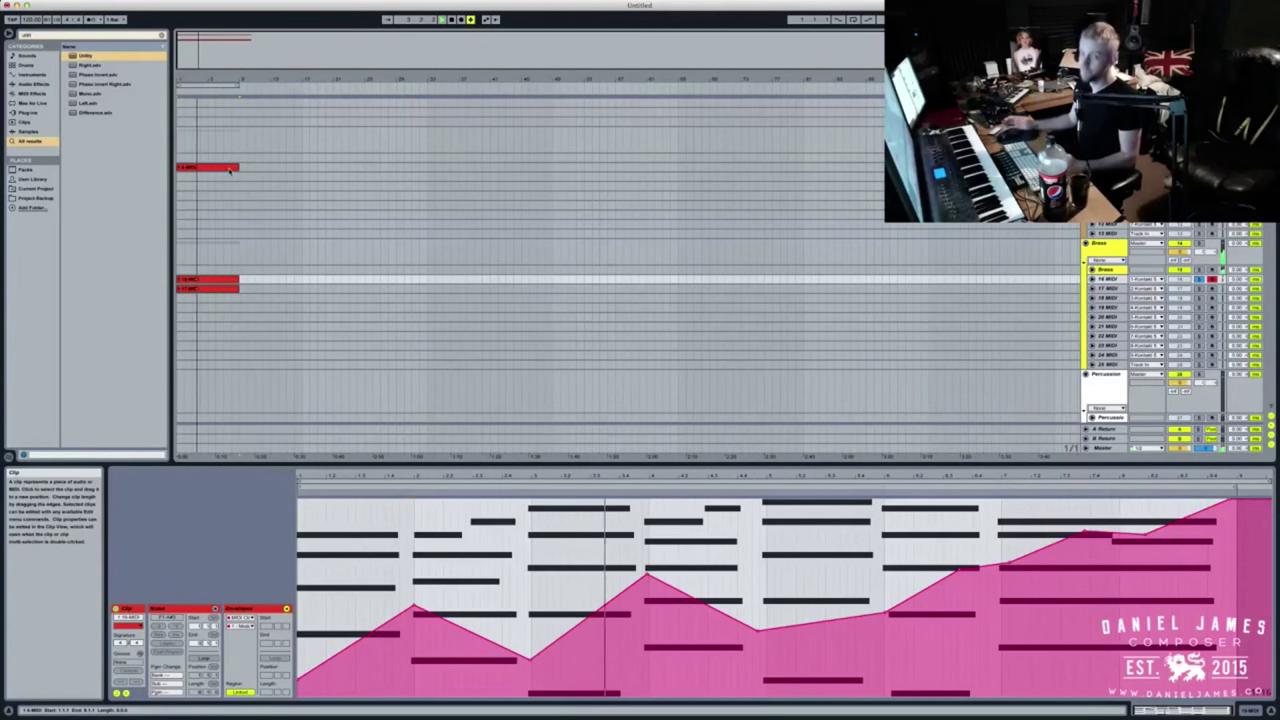
Open the uppermost red MIDI clip and show its MIDI Ctrl envelope for 1 - Modulation
click(228, 168)
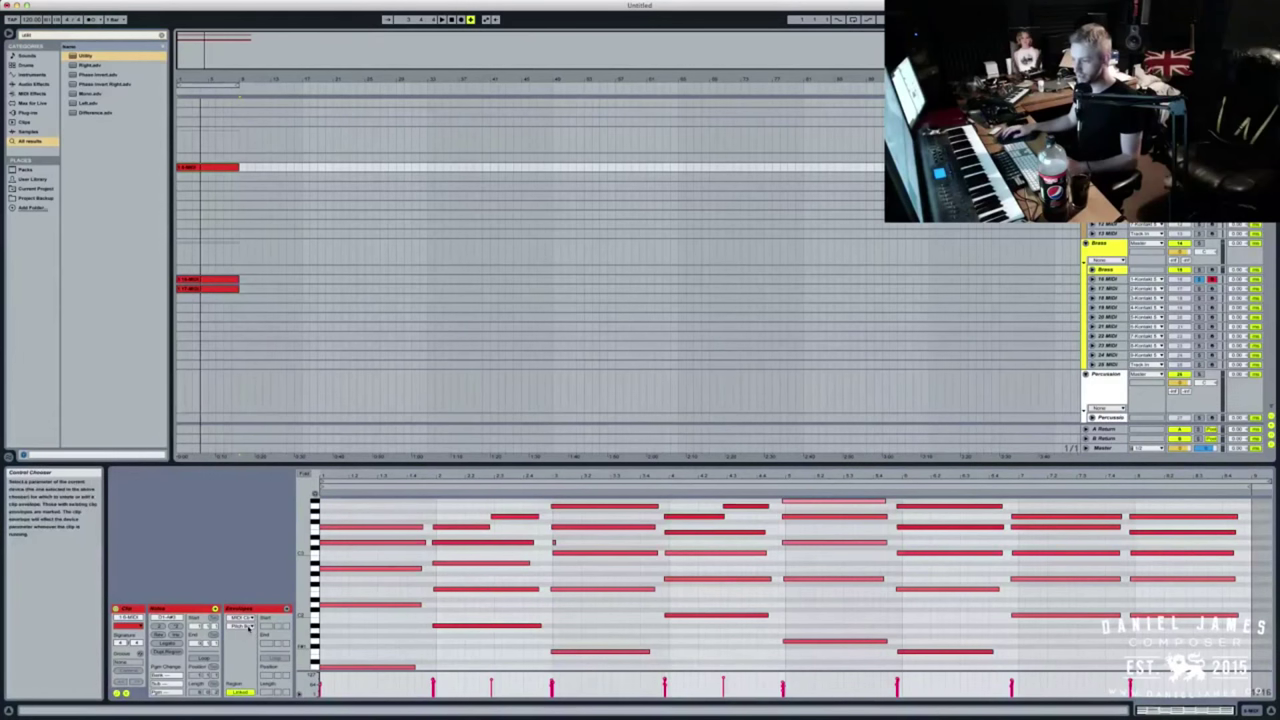
click(246, 610)
click(246, 626)
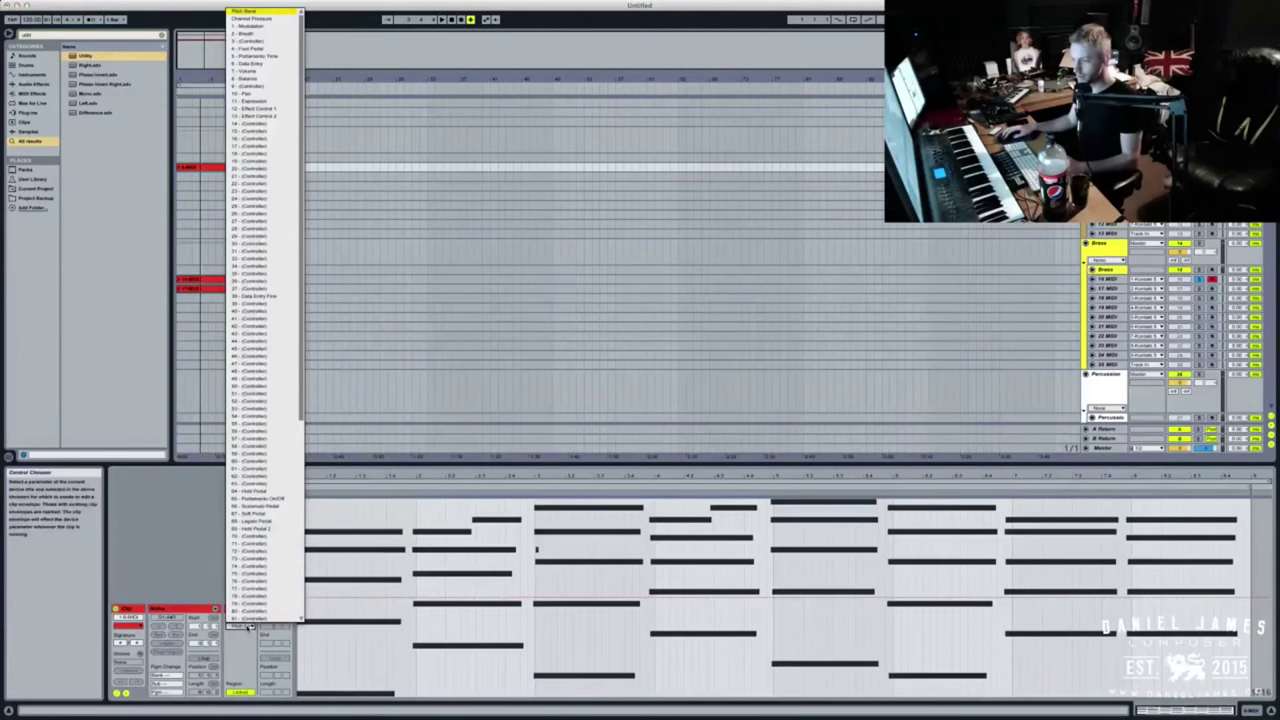
click(290, 27)
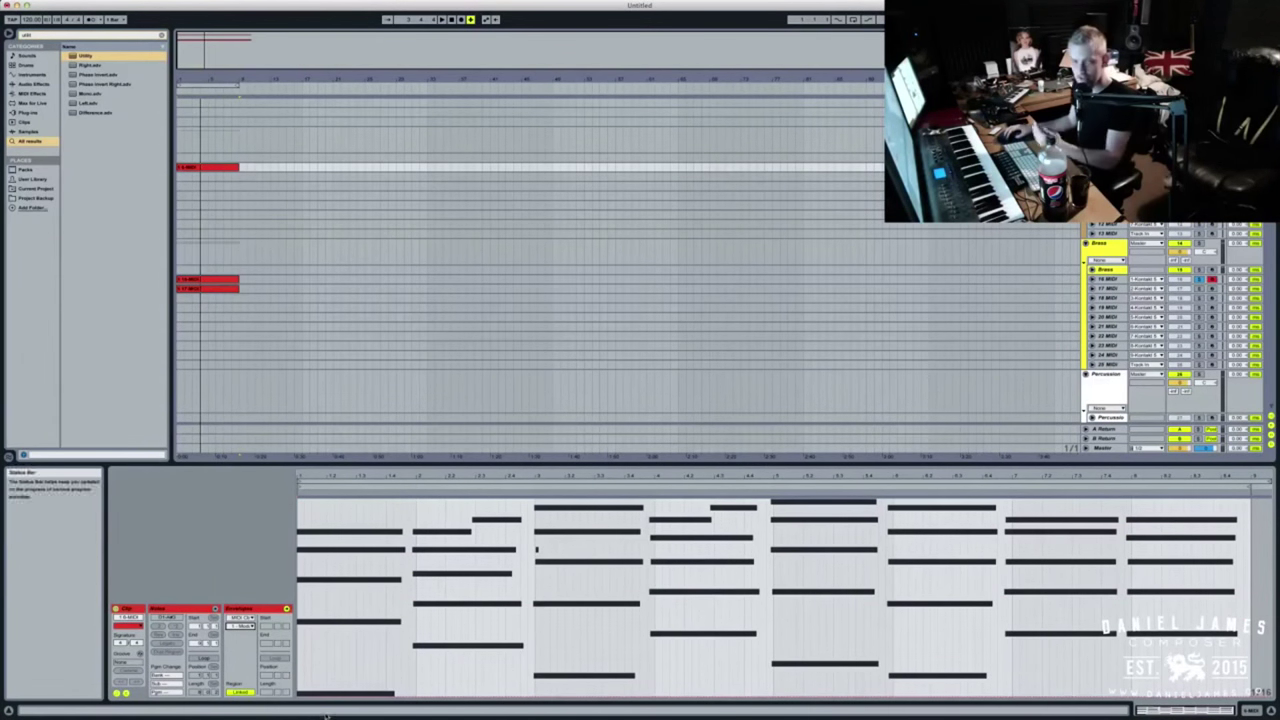
Draw a modulation rise from a low start, gentle through bar 1 and steeper to mid-bar 2, and remove the surplus breakpoint during playback
drag(304, 696, 307, 650)
drag(396, 653, 485, 590)
key(space)
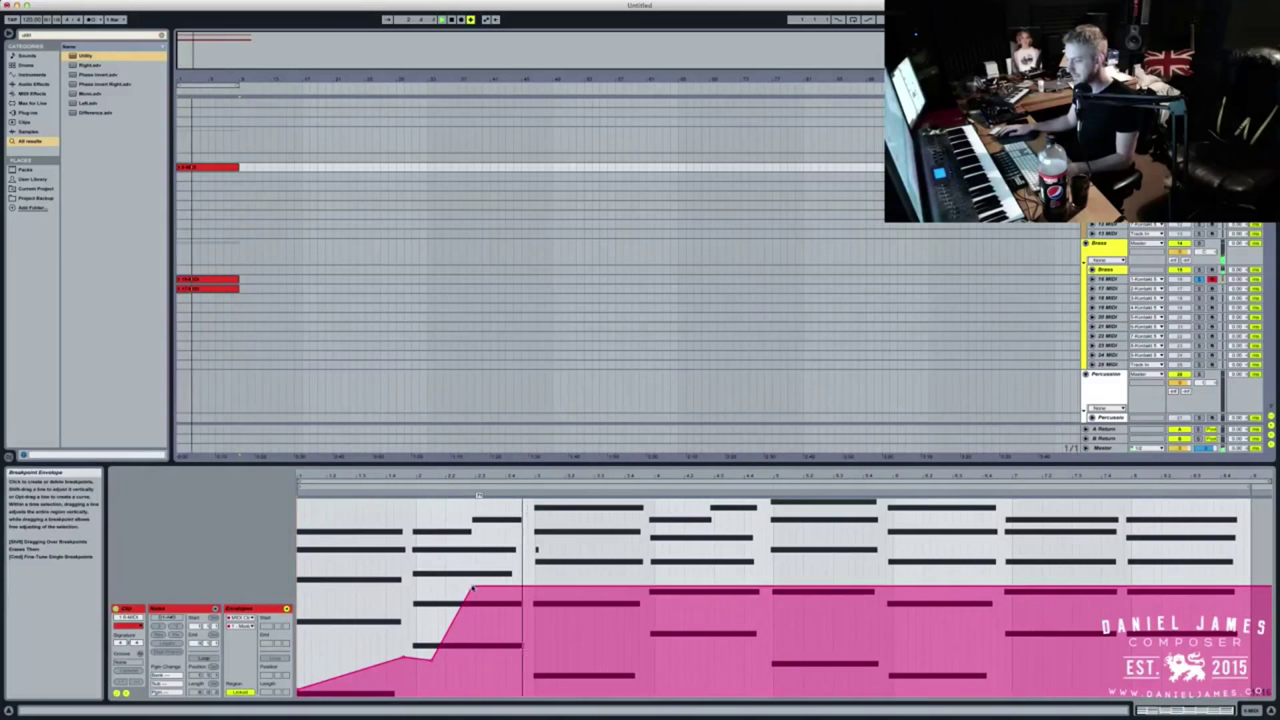
click(435, 659)
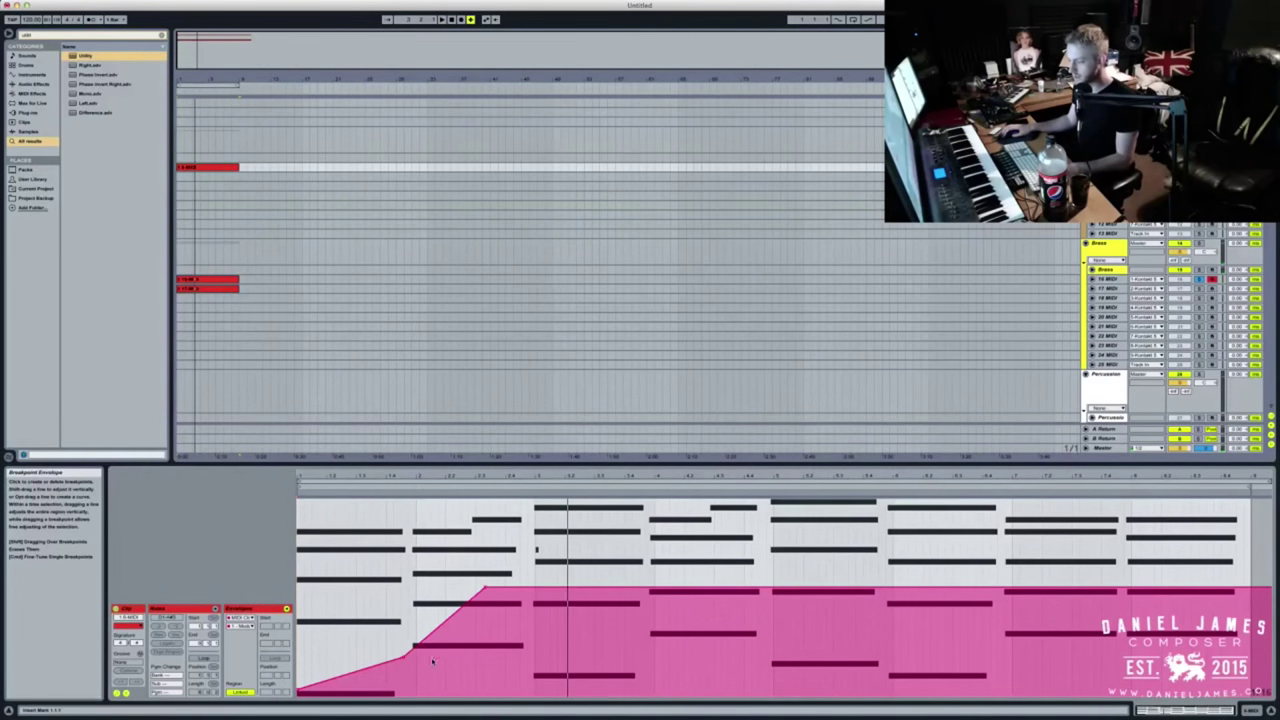
Continue the modulation curve with dips in bars 3, 5 and 7, peaks in bars 4 and 6, and a final rise to nearly bar 9
drag(523, 587, 485, 595)
drag(508, 595, 713, 608)
drag(806, 614, 809, 643)
drag(888, 642, 892, 599)
drag(1010, 598, 1238, 523)
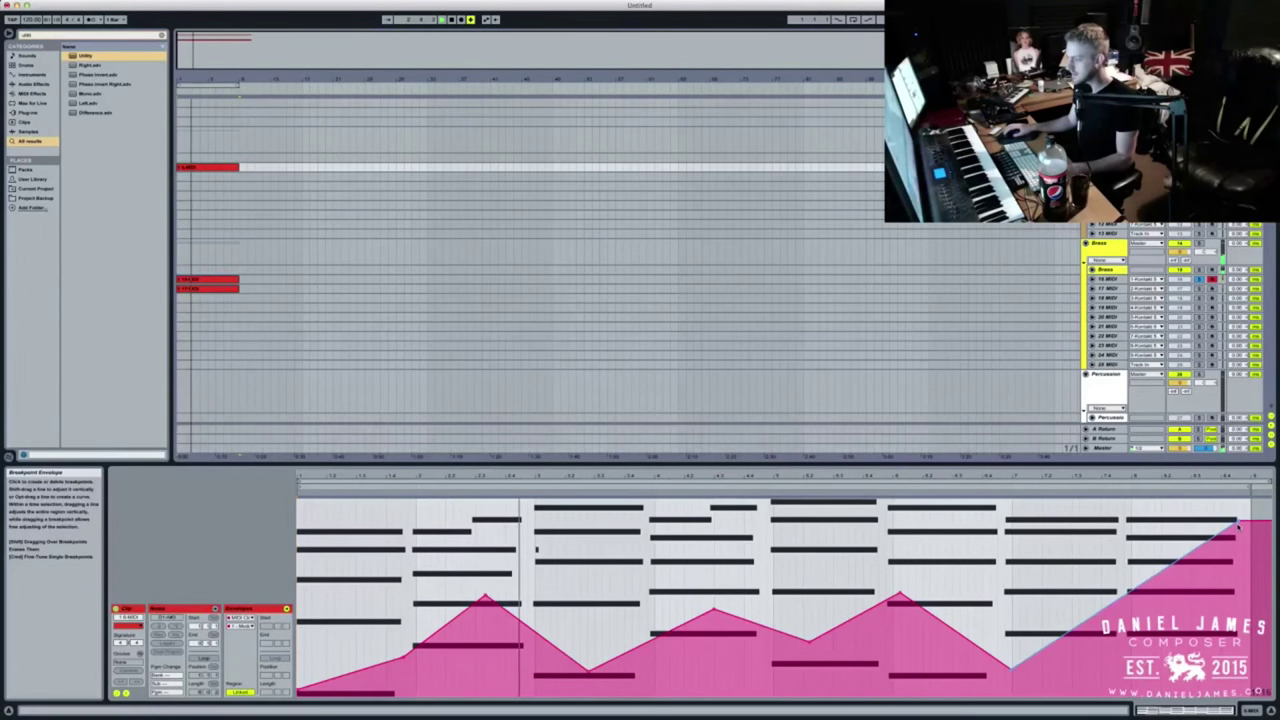
Shift the three modulation peaks later to about the ends of bars 2, 4 and 6, with the last one slightly higher
drag(485, 598, 498, 610)
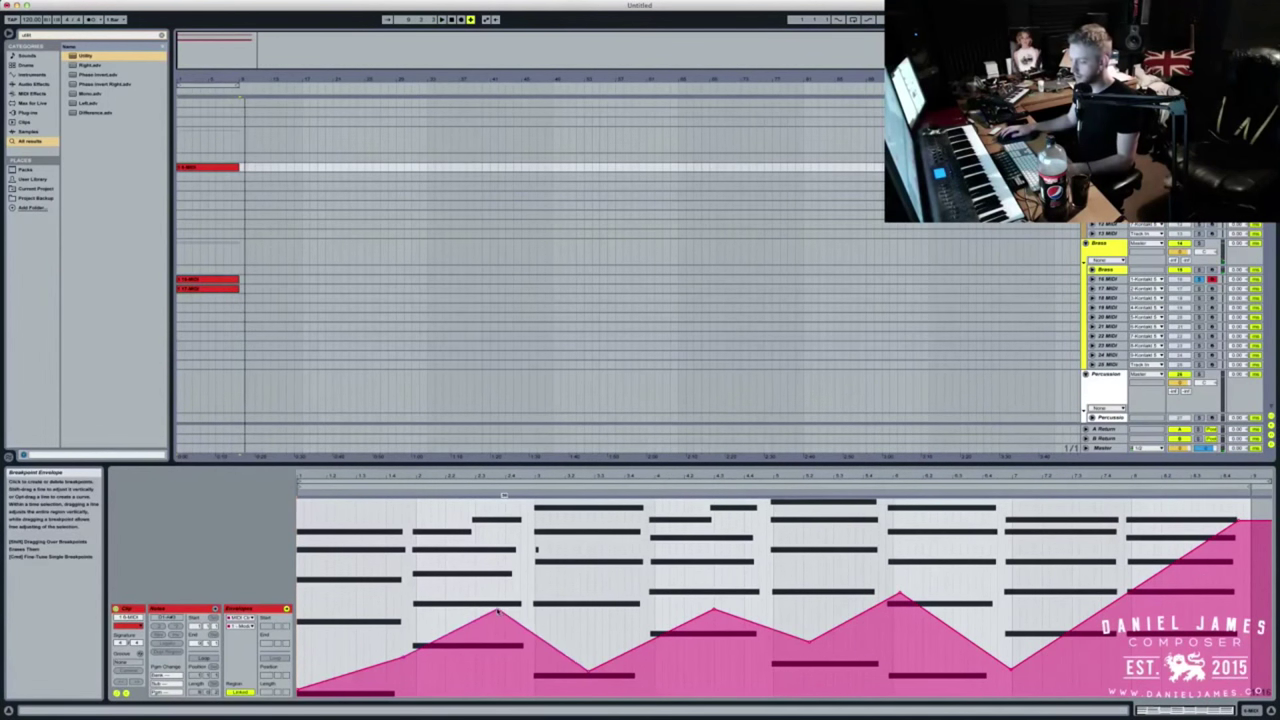
drag(497, 612, 521, 608)
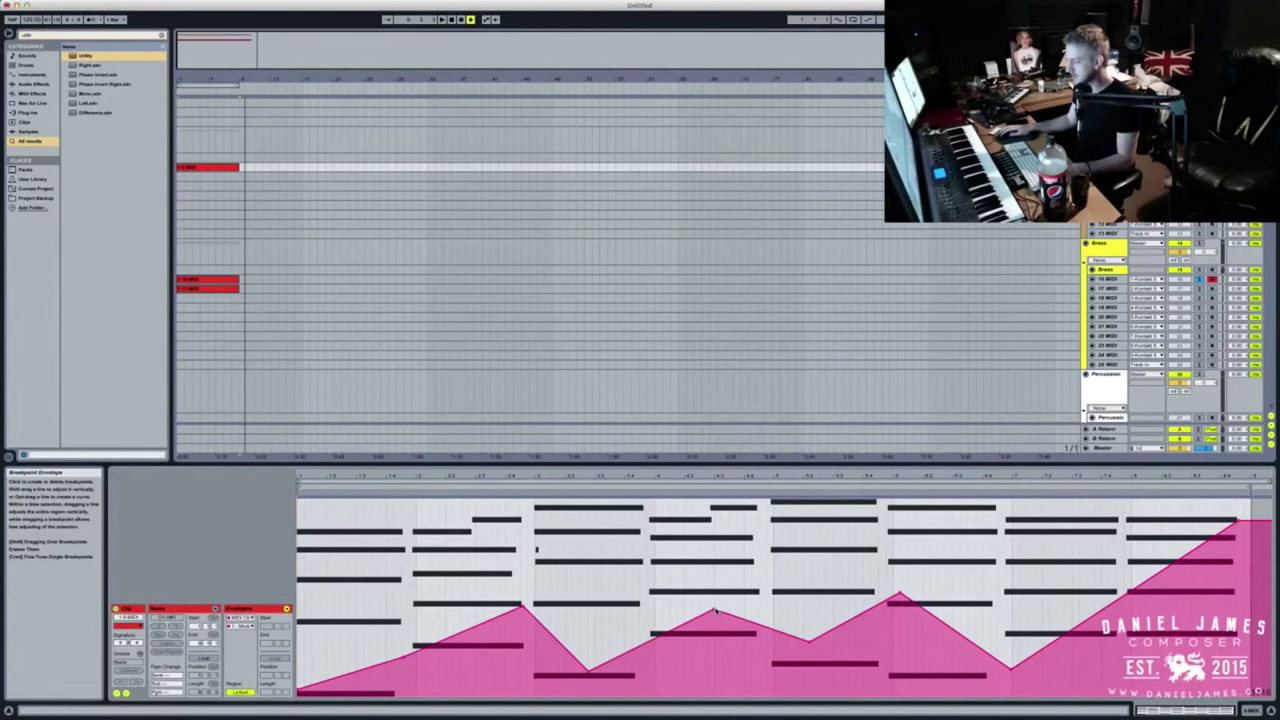
drag(714, 610, 765, 605)
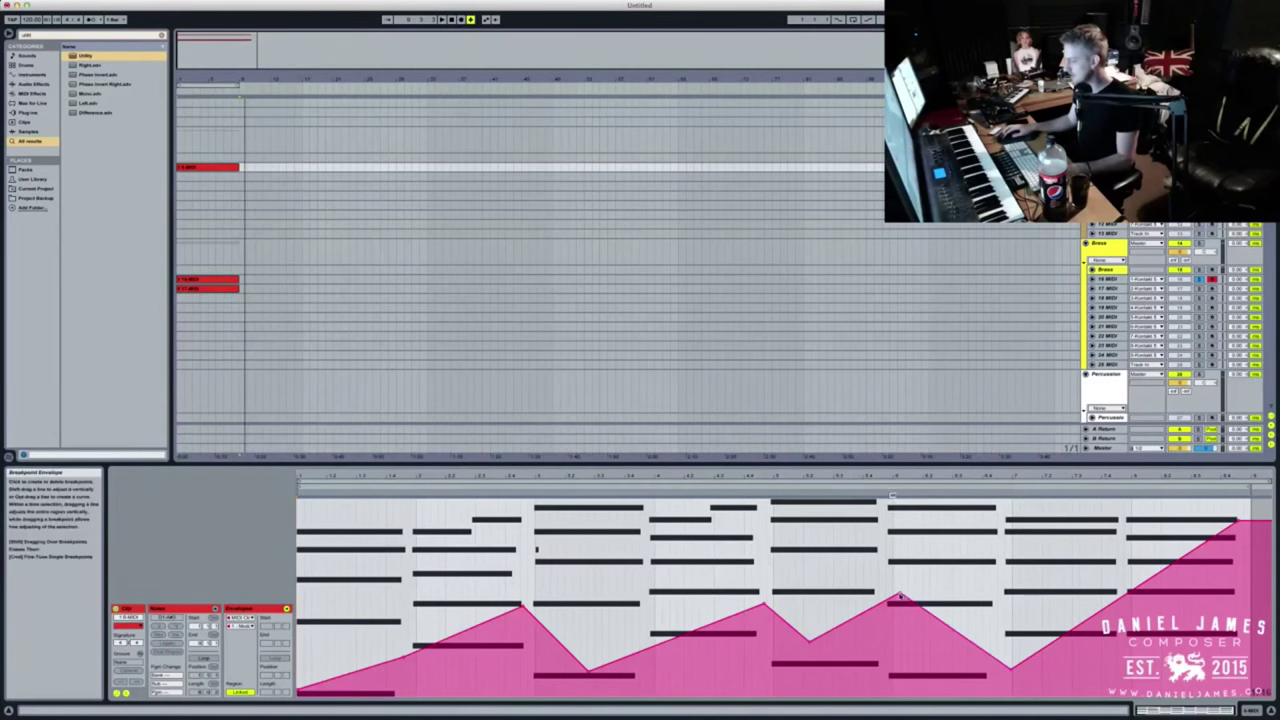
drag(899, 597, 1010, 586)
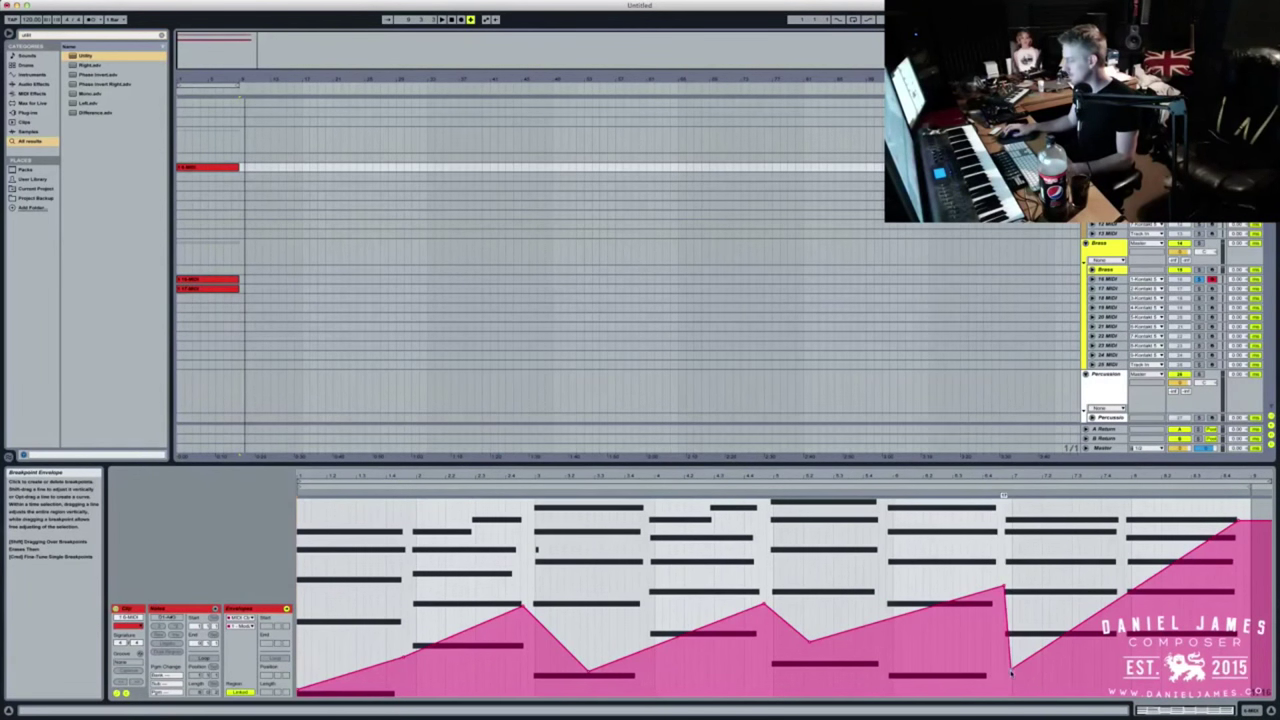
Move the bar 7 modulation dip to about the start of bar 8 and slightly raise the peak before bar 7 during playback
drag(1011, 667, 1118, 662)
key(space)
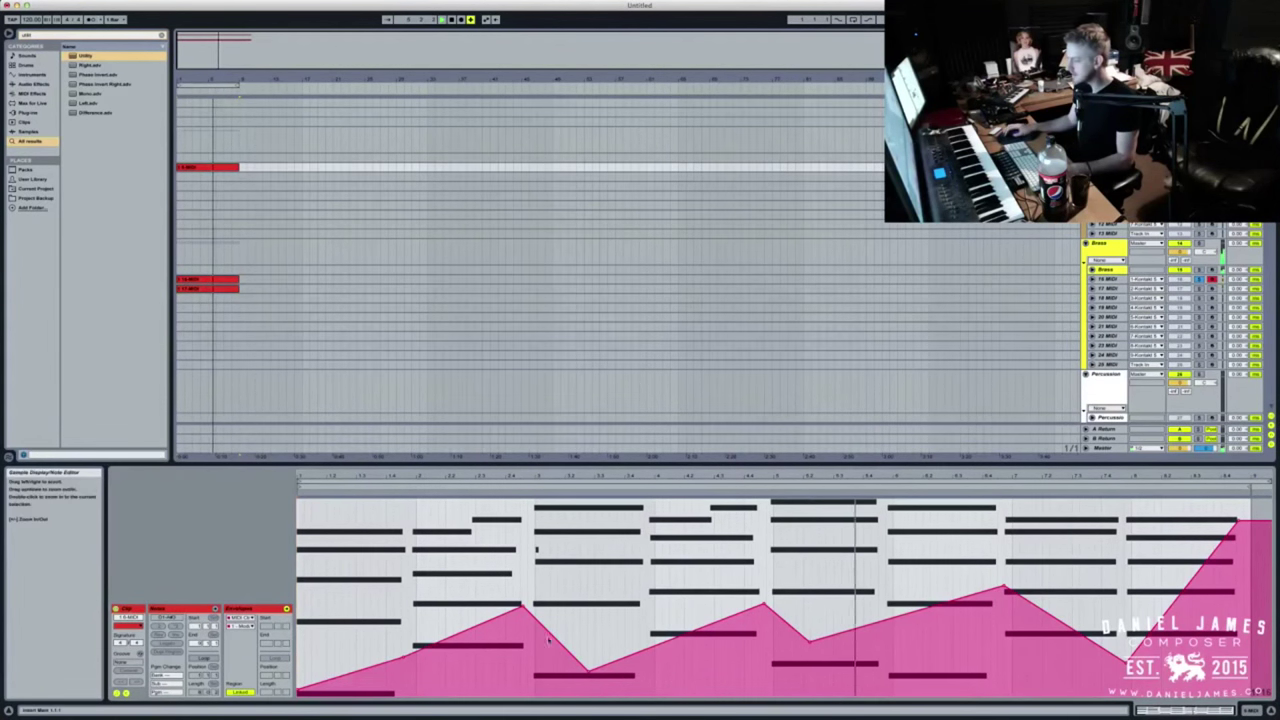
drag(1004, 586, 1002, 577)
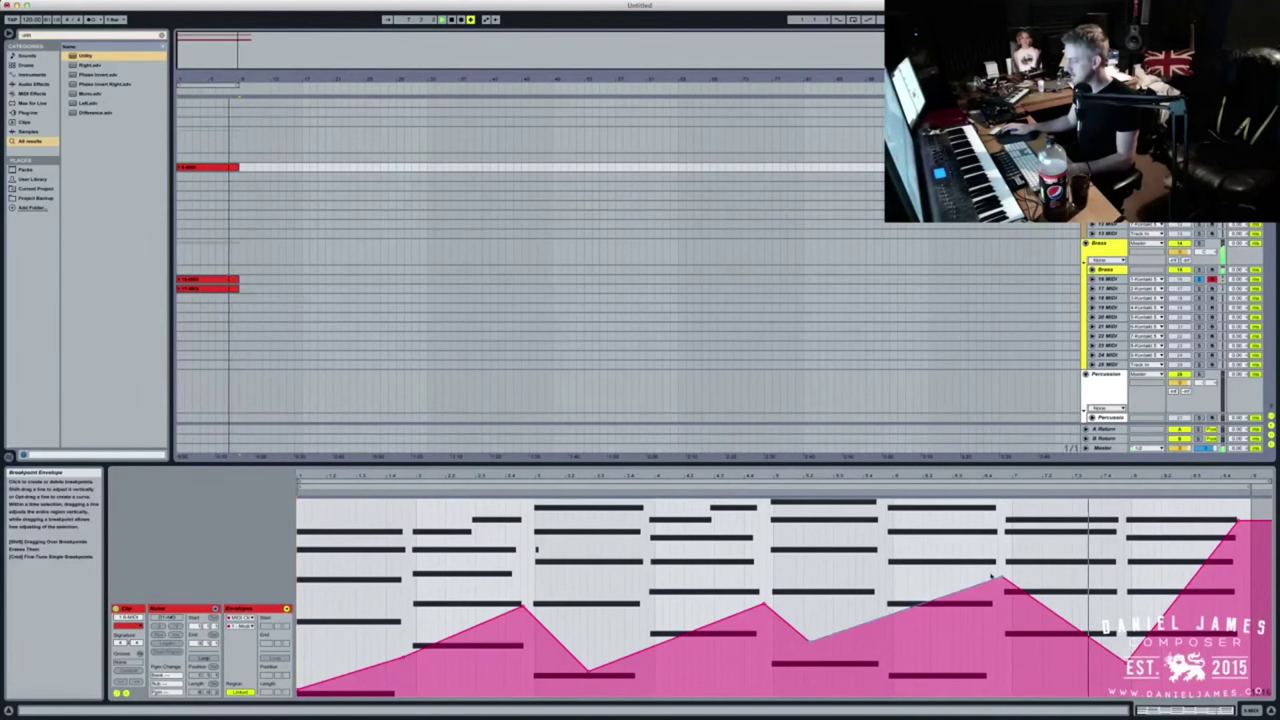
key(space)
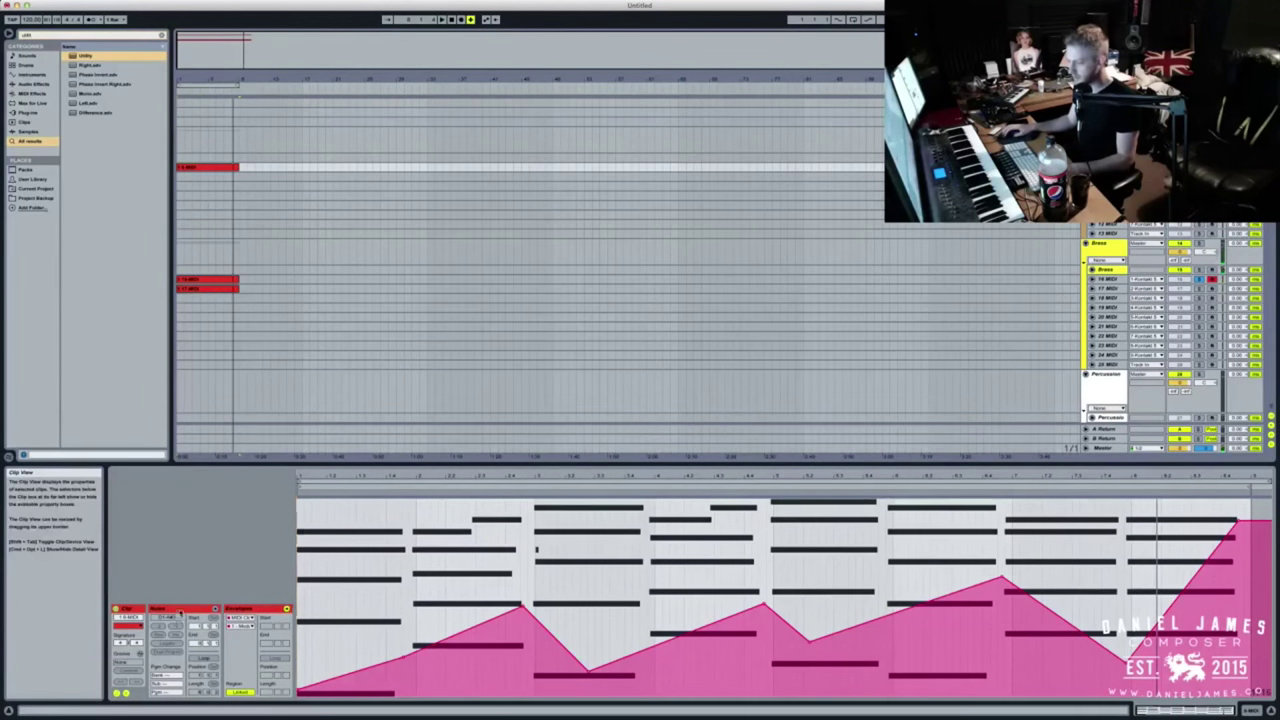
Show the clip's notes and lengthen all of them together so each chord reaches the start of the following one
click(183, 609)
scroll(433, 651, down, 2)
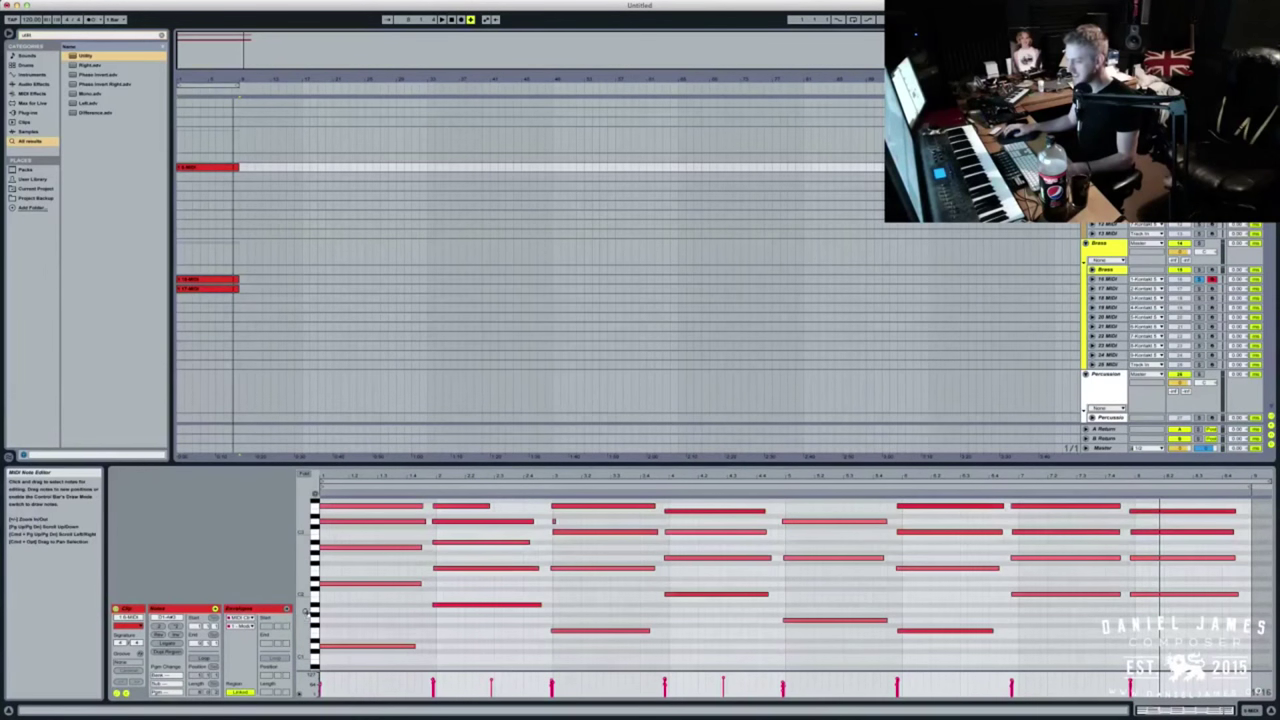
drag(306, 602, 288, 600)
drag(363, 651, 1271, 499)
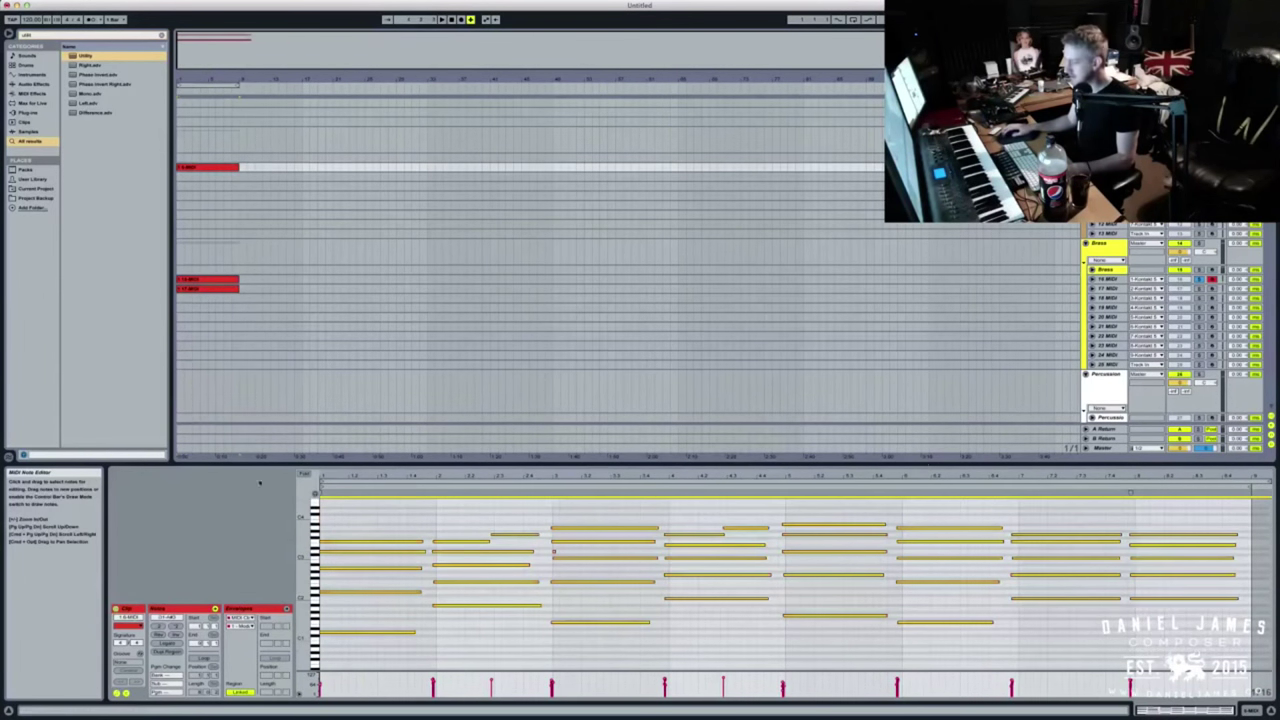
drag(424, 552, 435, 552)
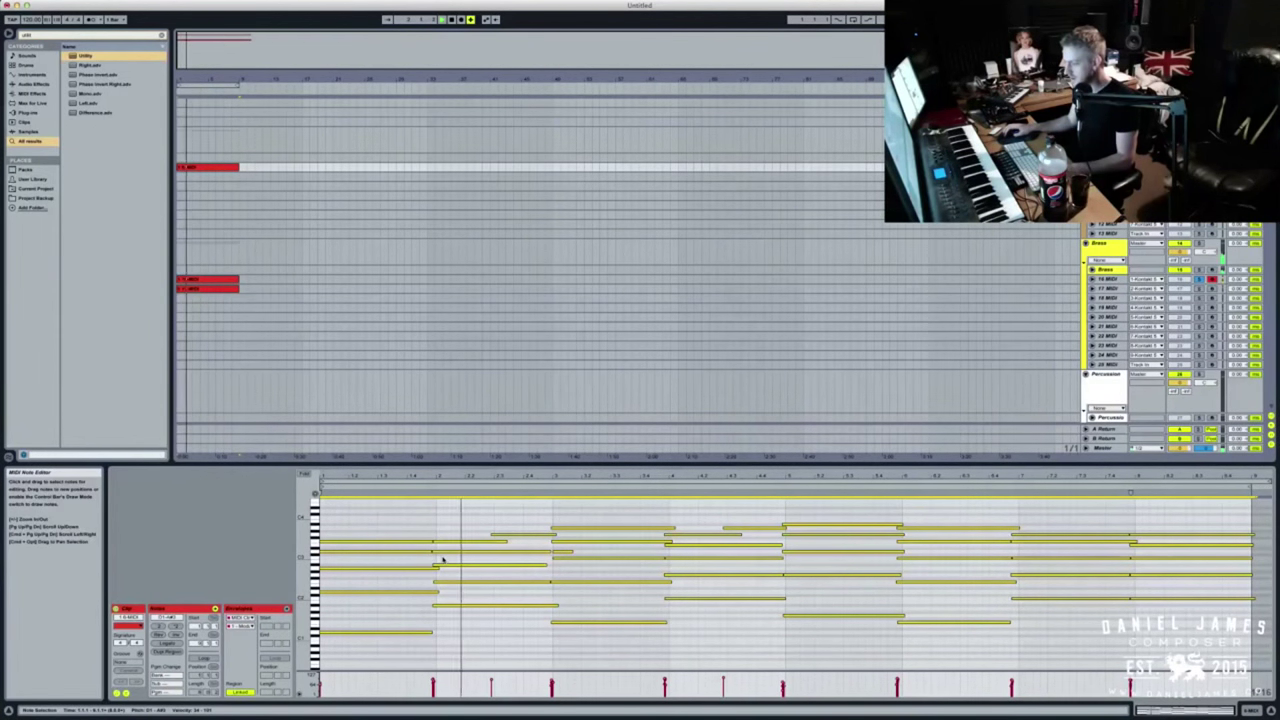
Delete the short stray note at the start of bar 3
click(607, 547)
click(566, 552)
key(Delete)
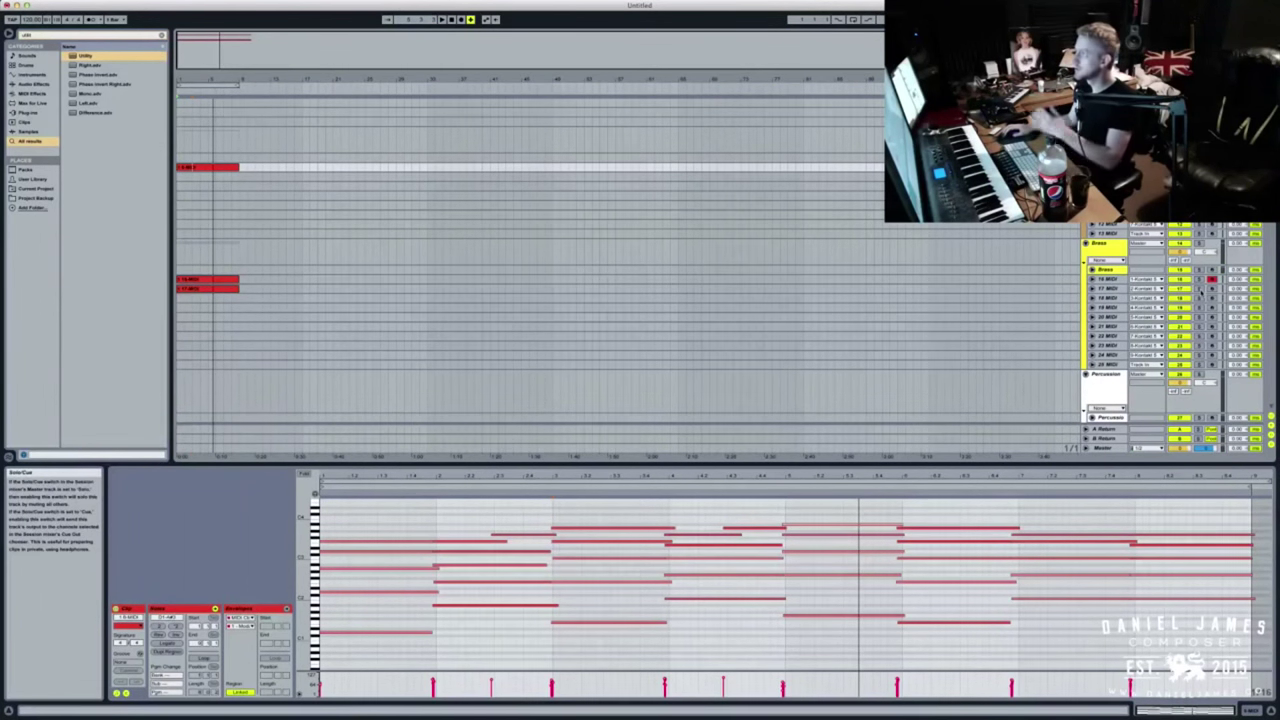
Draw the lowest red clip's modulation envelope from a low start through uneven peaks up to bar 6, ending in a curved rise to near maximum by bar 9
click(222, 290)
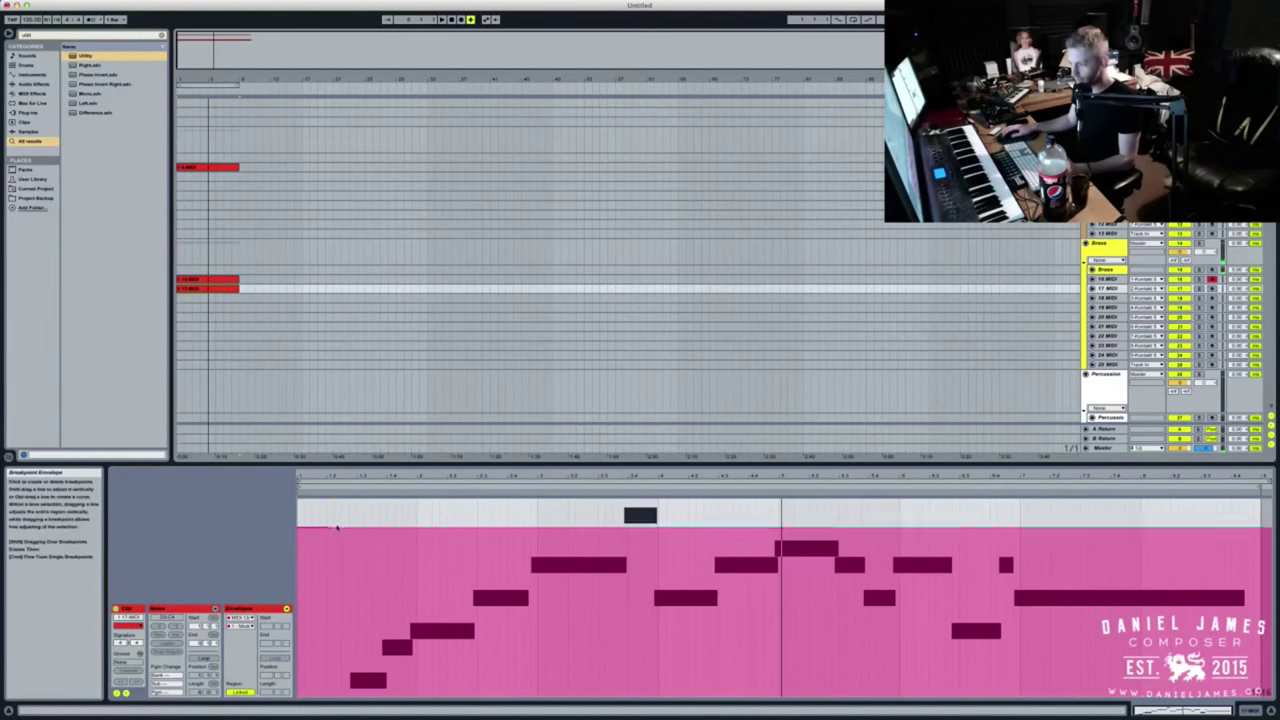
drag(331, 528, 958, 571)
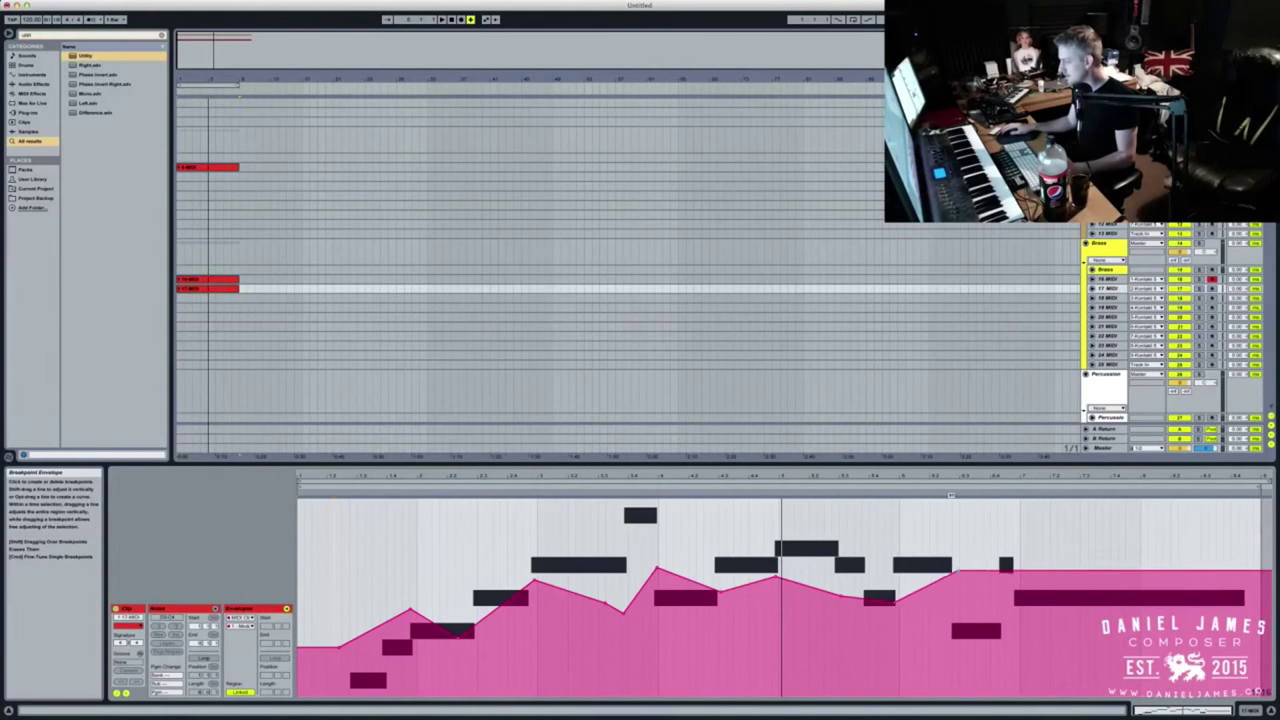
drag(985, 496, 1238, 495)
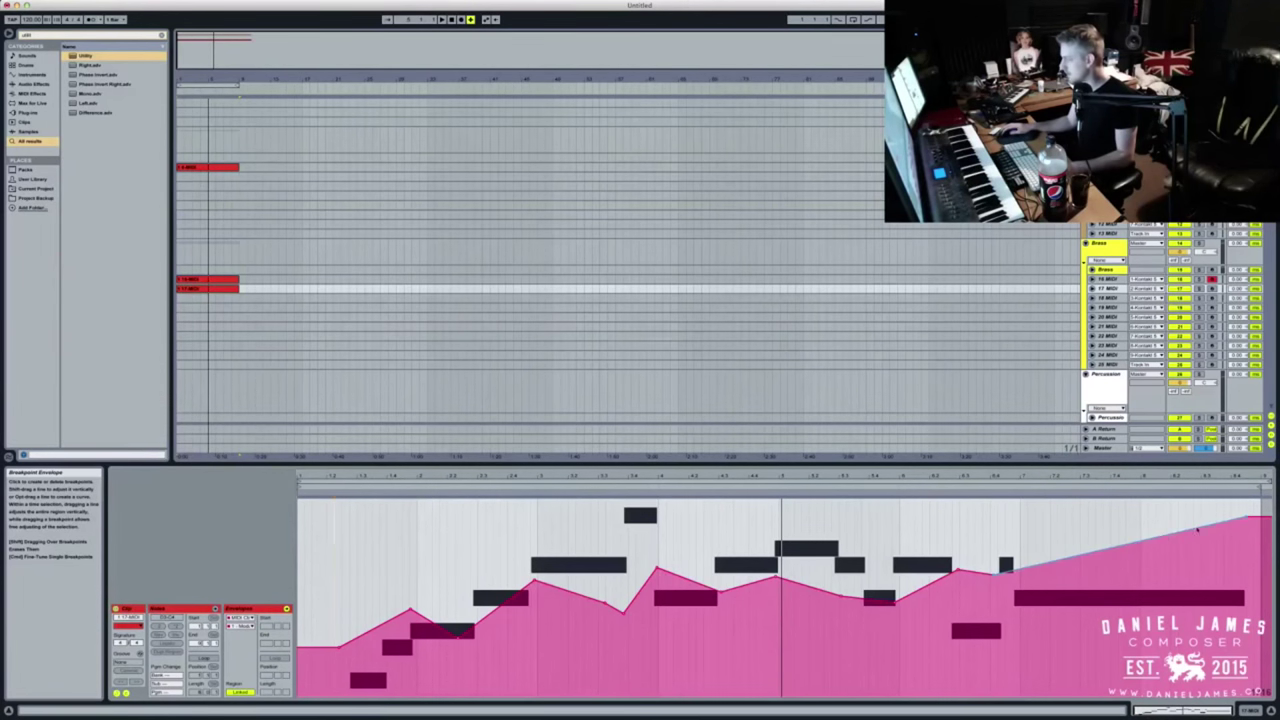
key(space)
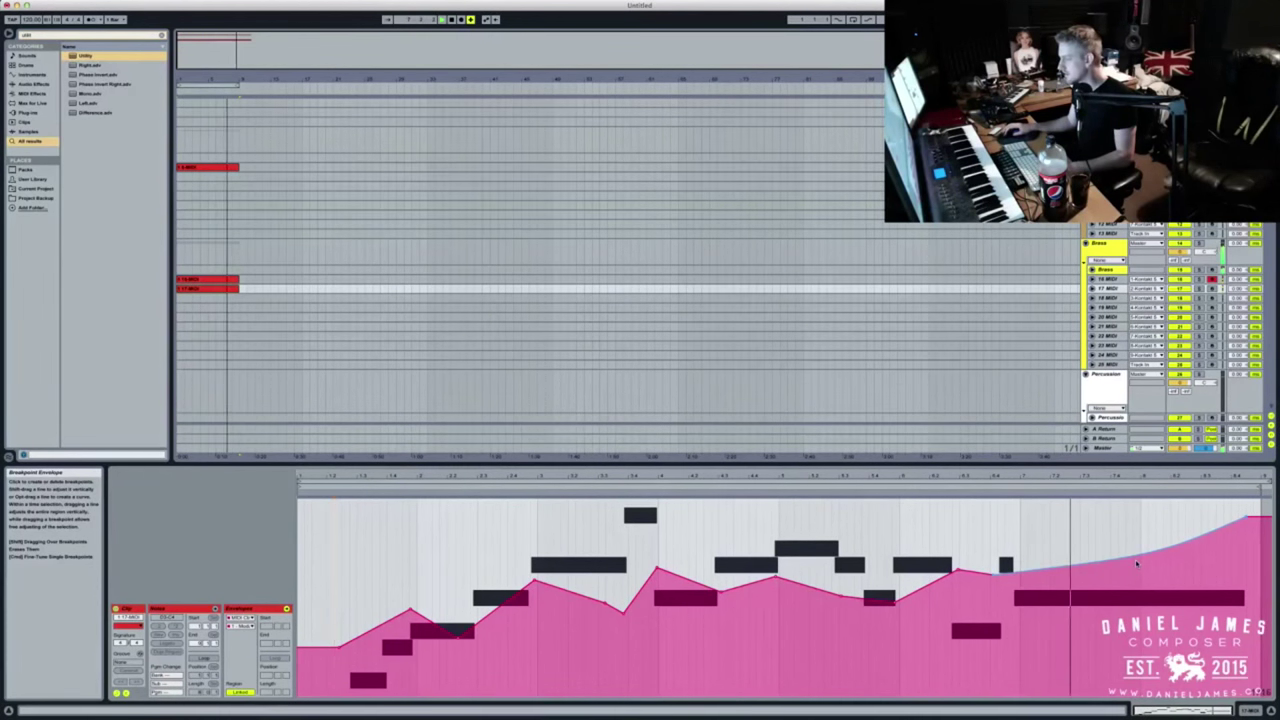
drag(1246, 517, 1246, 507)
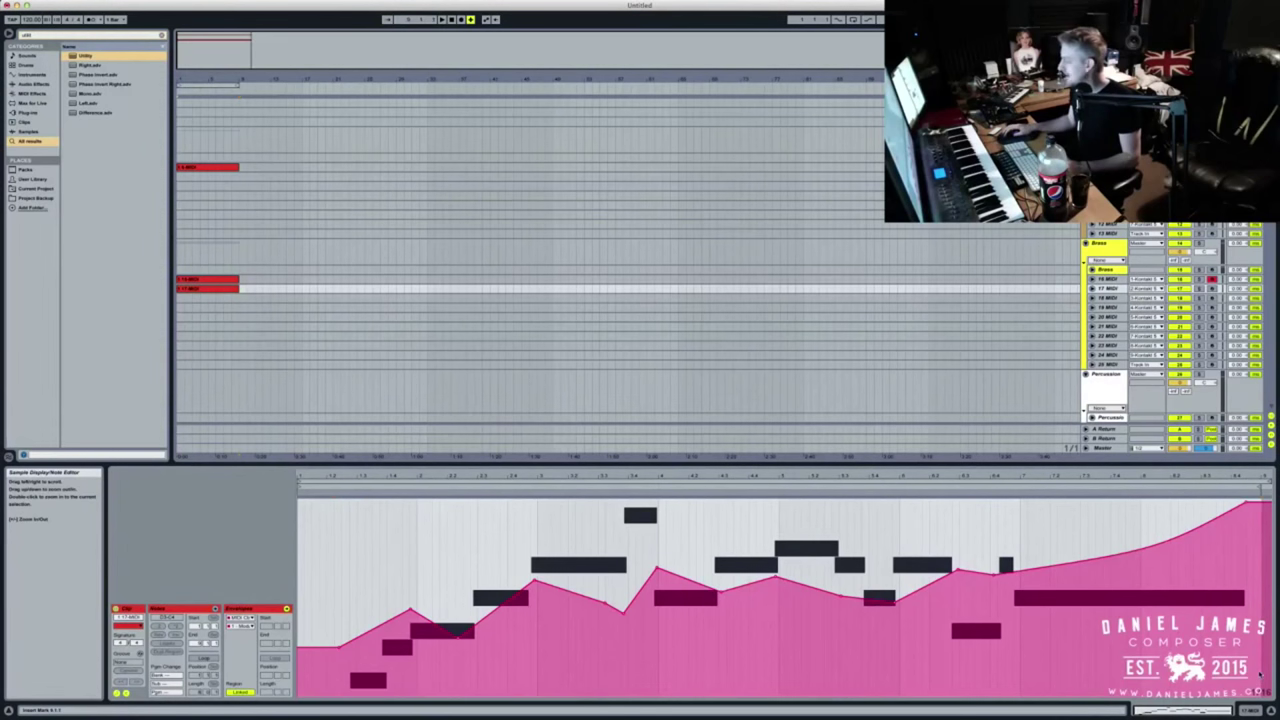
Clear the lowest red clip's entire modulation envelope and replace it with a flat line at a high level
drag(1252, 545, 312, 543)
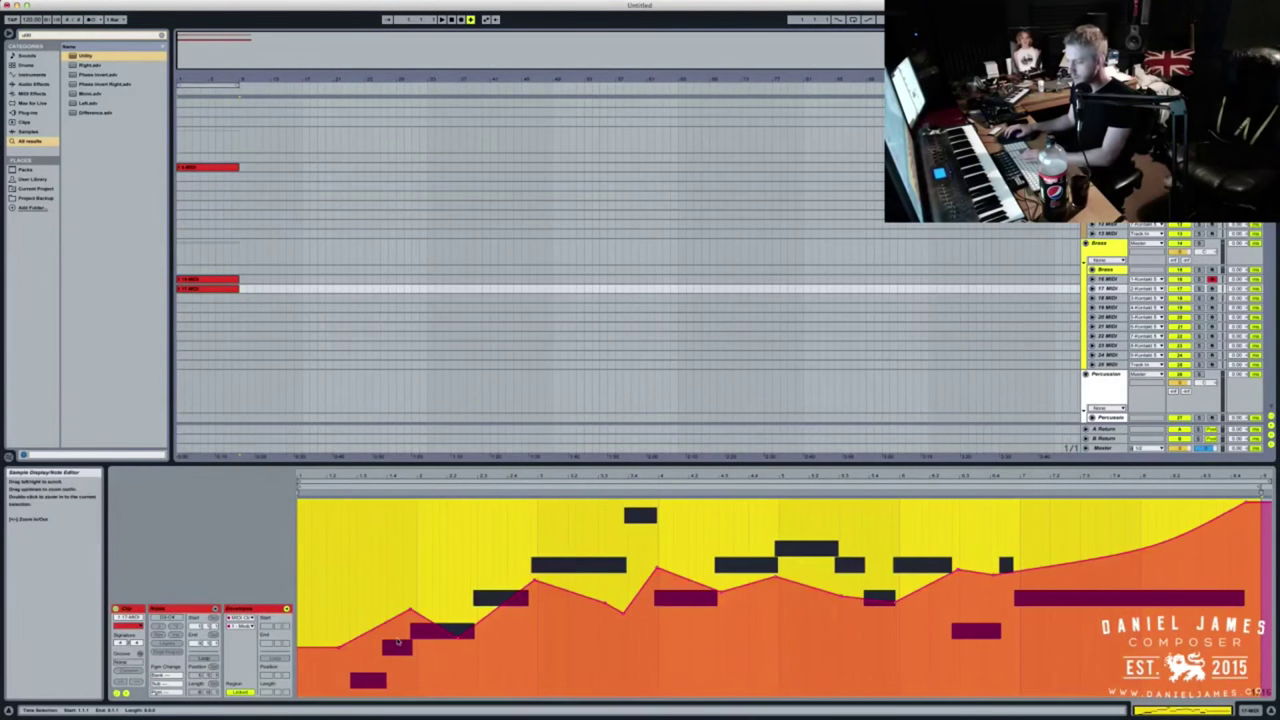
key(Delete)
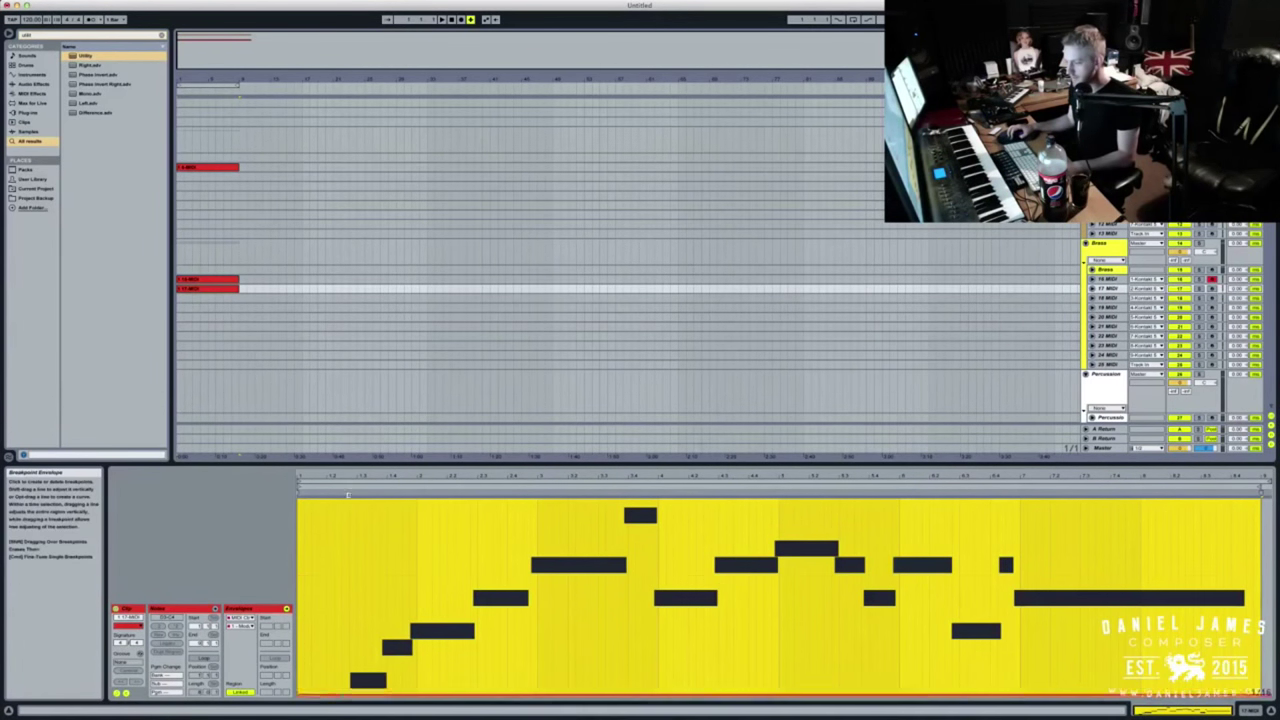
drag(342, 694, 342, 517)
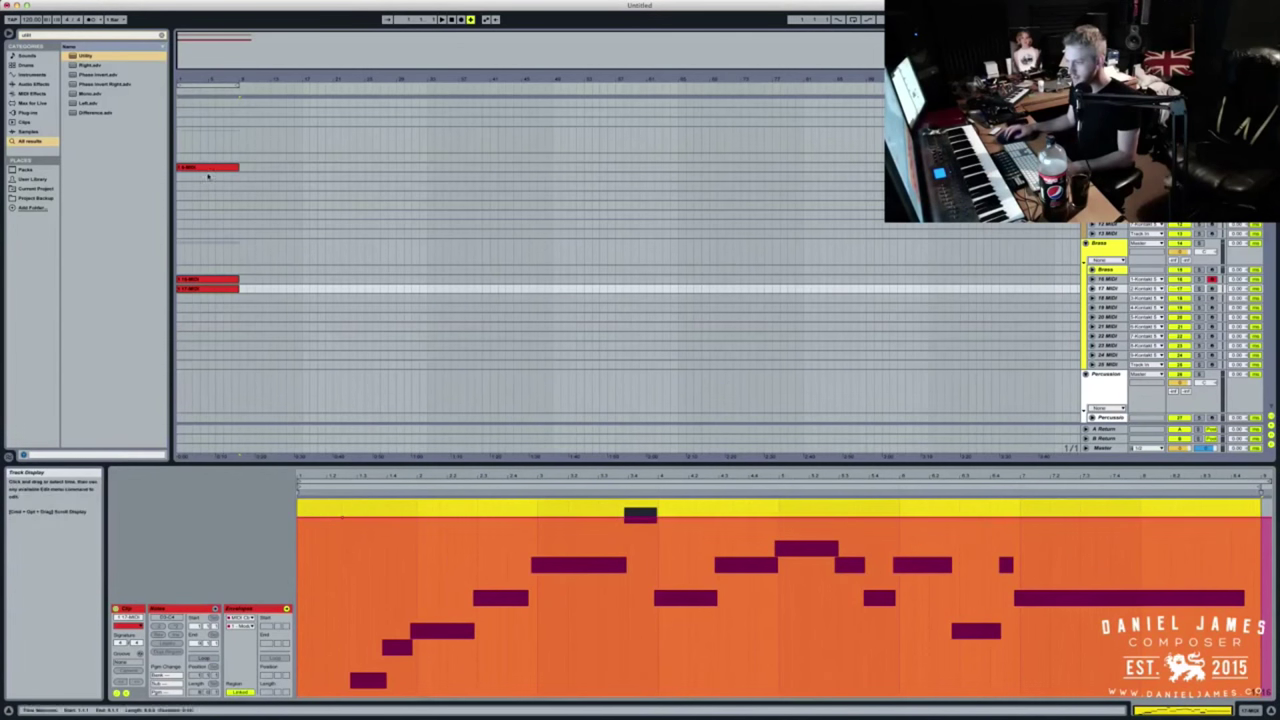
Replace the whole modulation envelope of the middle red clip with a flat line at a high level
click(216, 281)
click(322, 680)
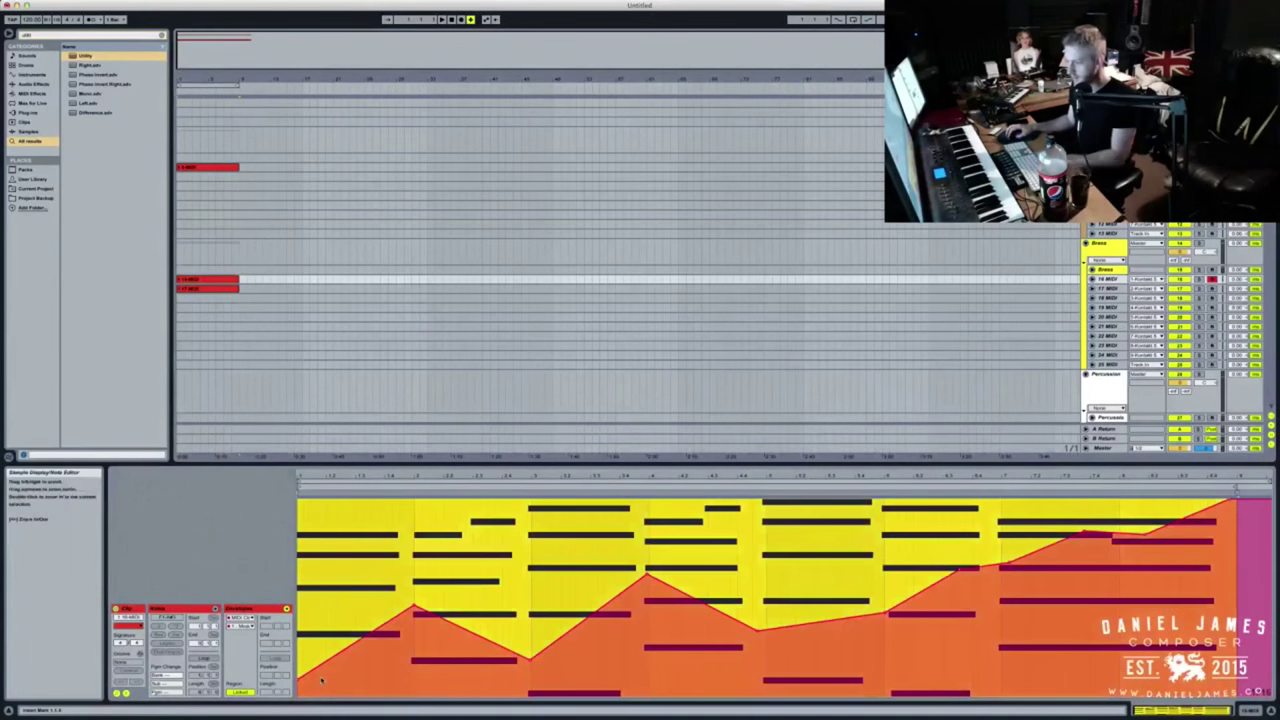
key(super+a)
key(Delete)
drag(323, 695, 323, 529)
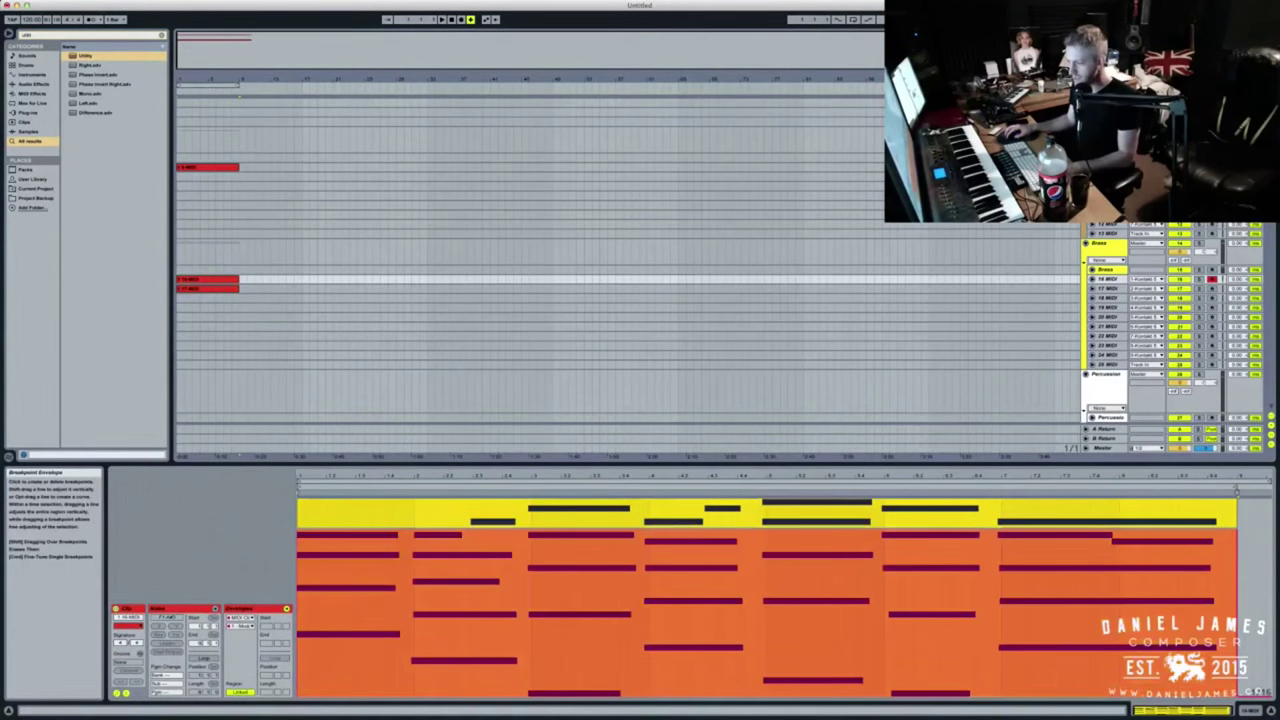
Replace the uppermost red clip's modulation envelope with a flat high line and play the arrangement with static modulation
click(210, 167)
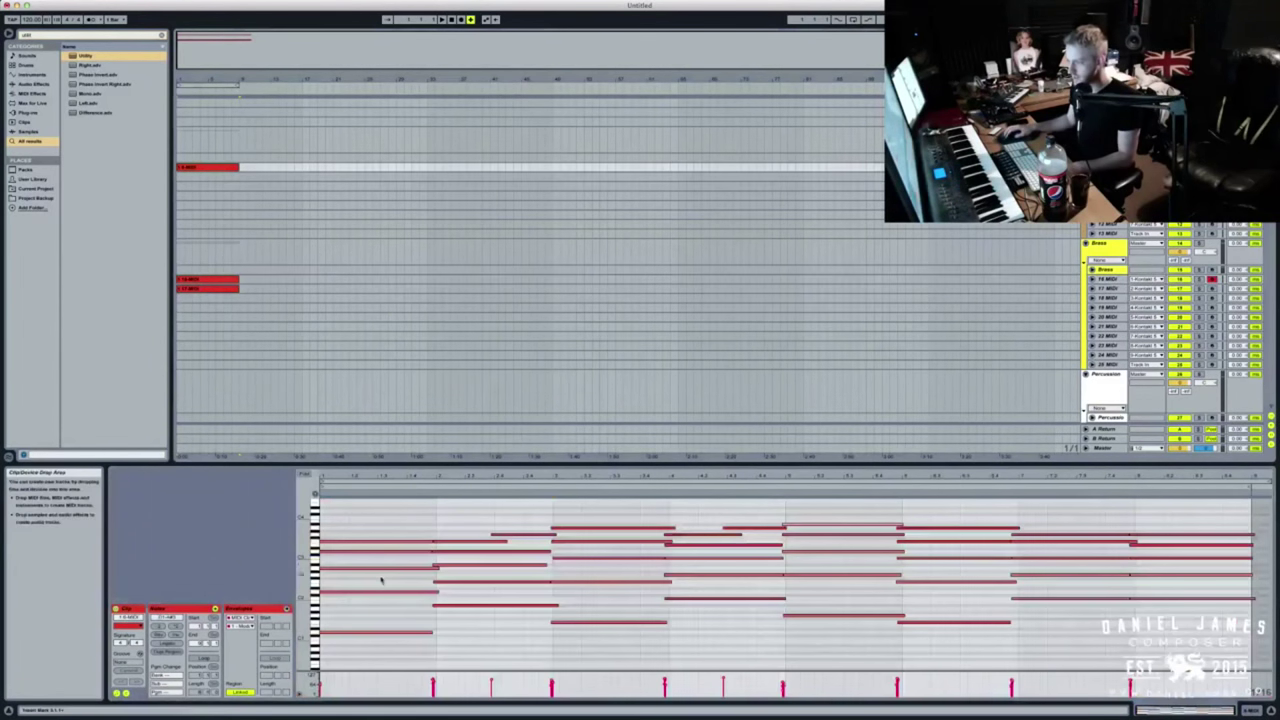
click(388, 614)
key(super+a)
click(267, 608)
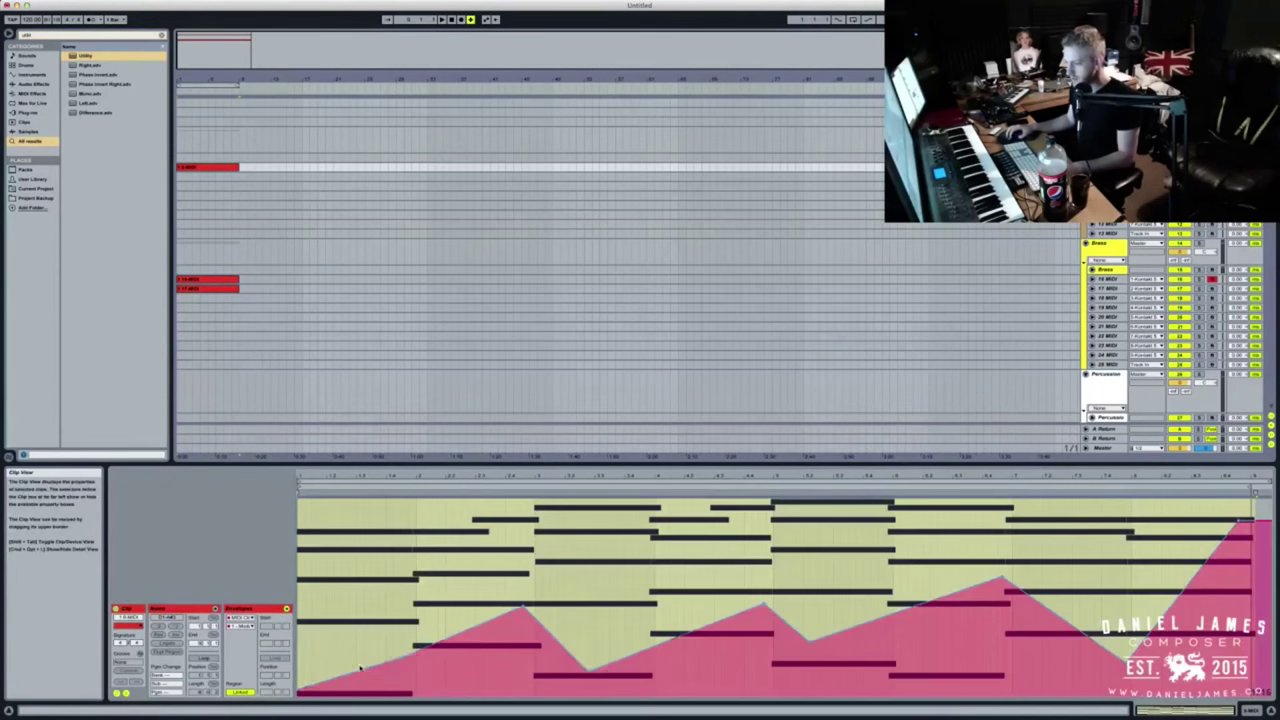
key(Delete)
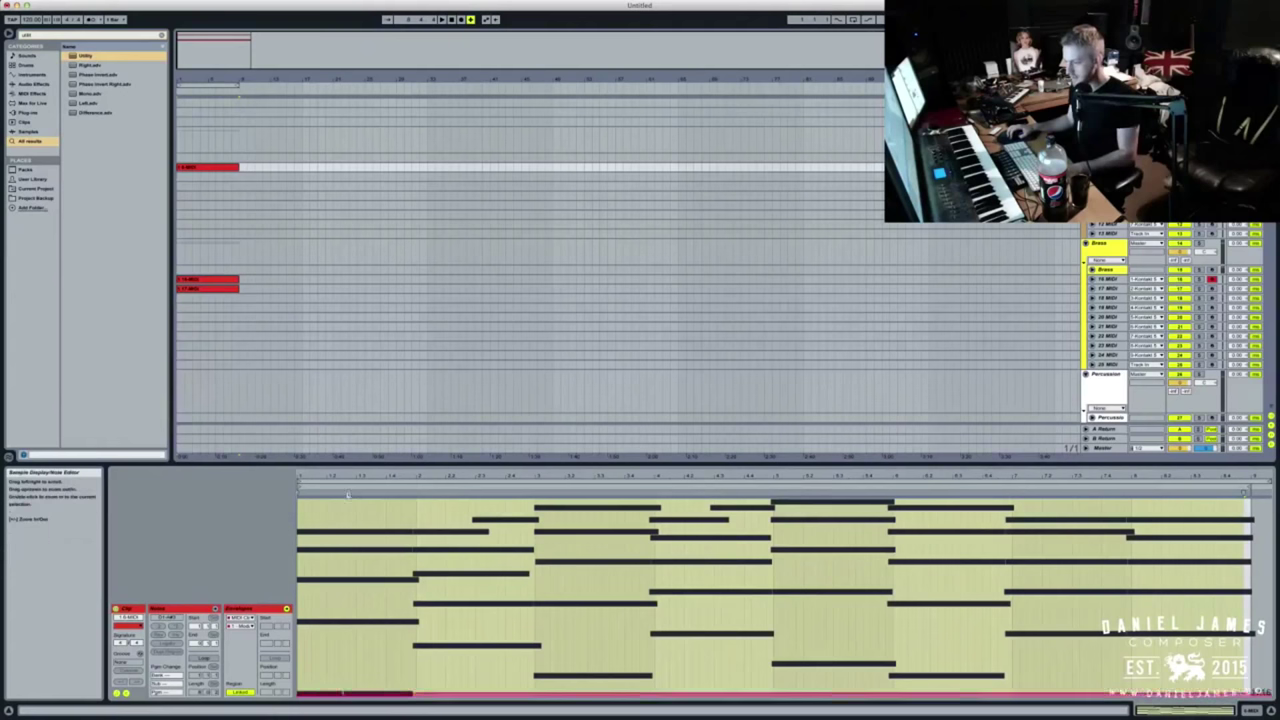
drag(343, 692, 300, 531)
key(space)
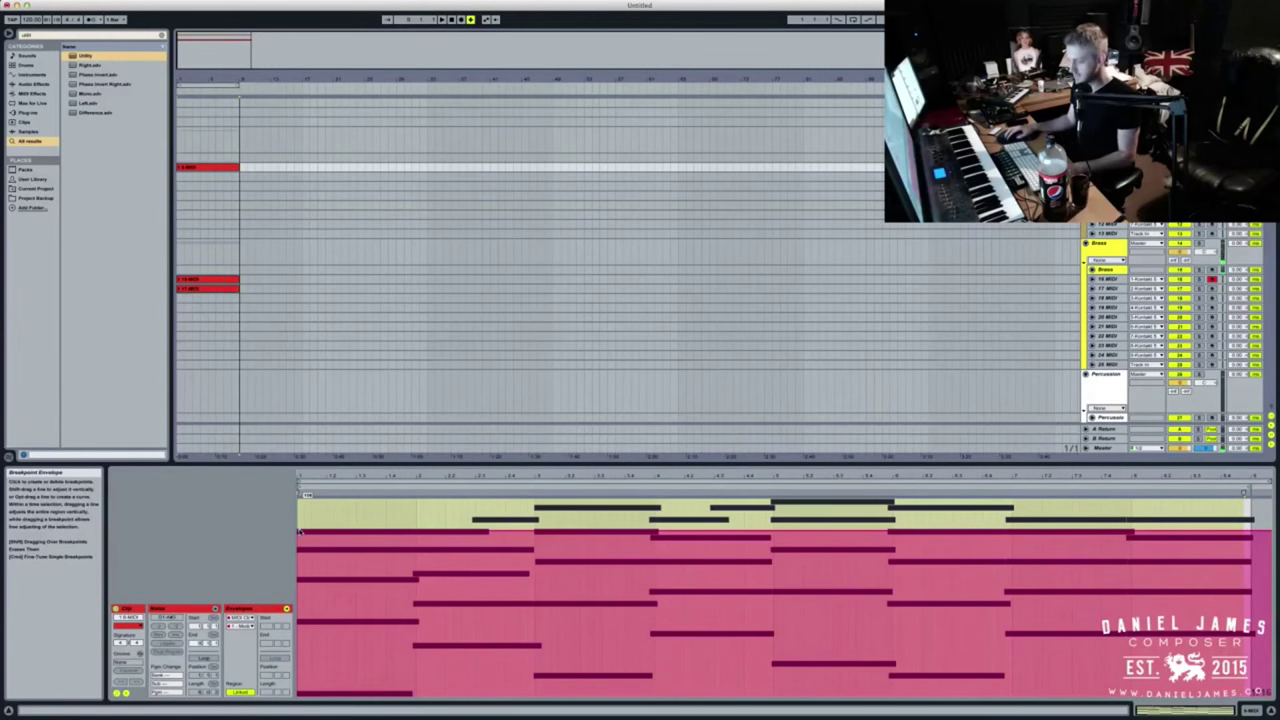
Undo the flattening and clearing of the uppermost clip's modulation envelope
key(super+z)
key(super+z)
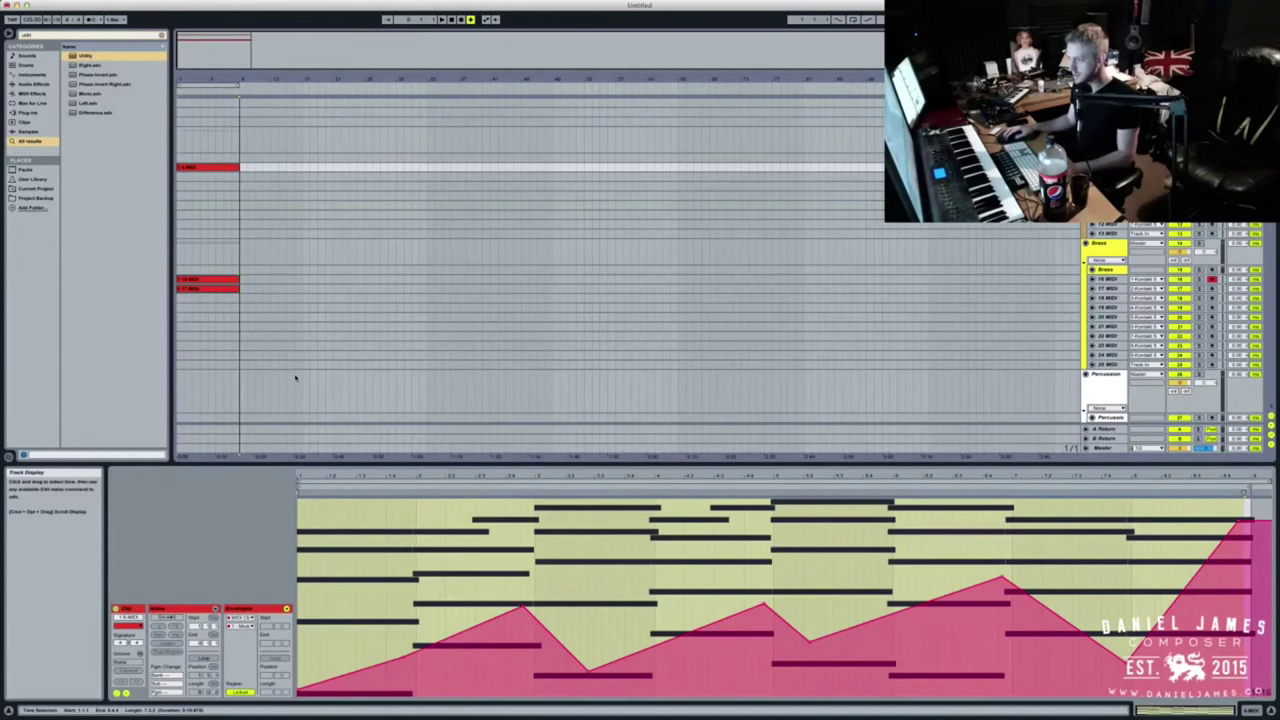